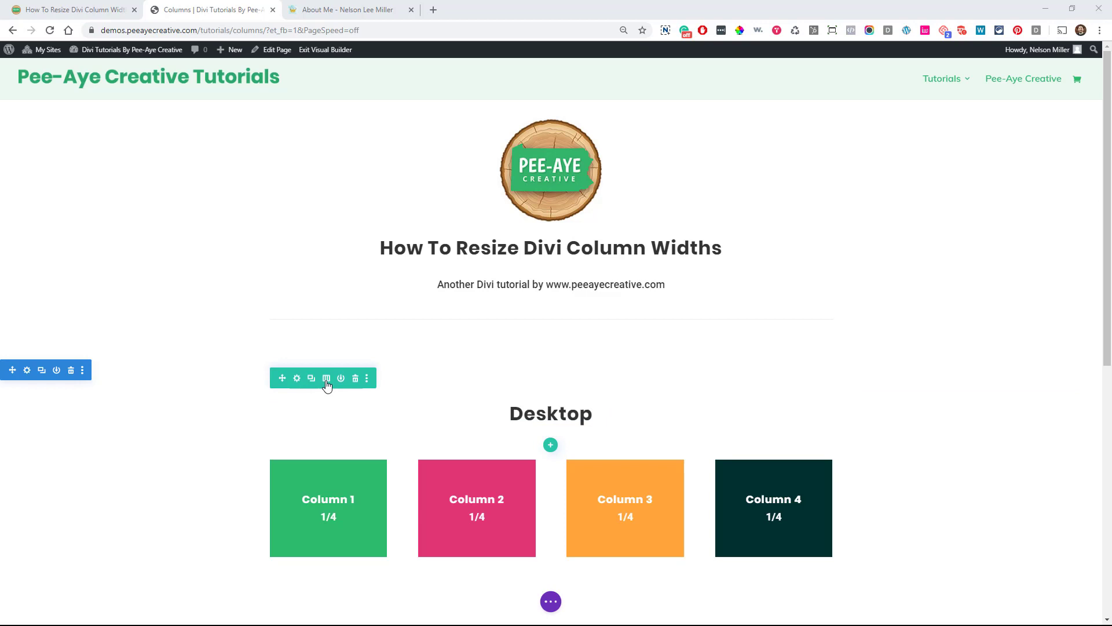
# Step: Close the Choose Layout popup without a new layout, keeping the four 1/4 columns
pyautogui.click(327, 381)
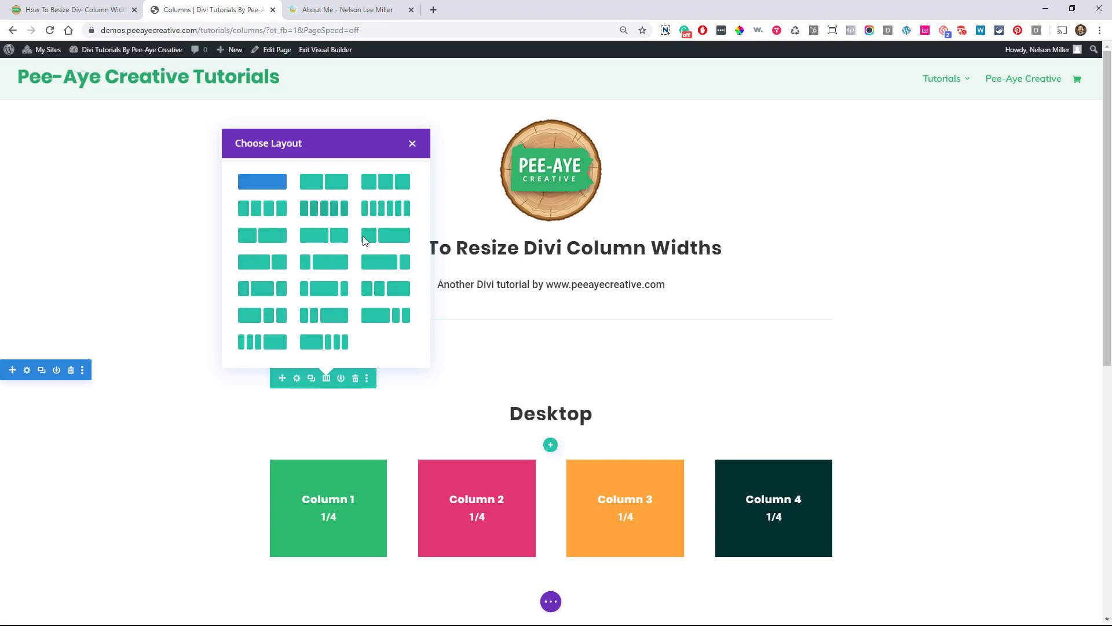
pyautogui.click(411, 145)
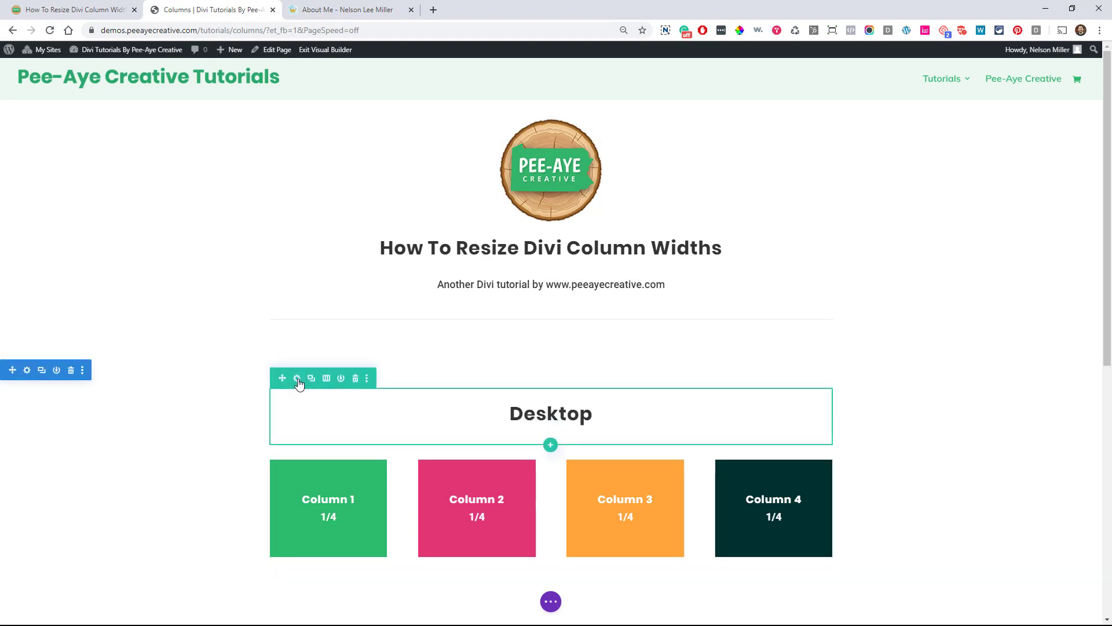
pyautogui.click(296, 378)
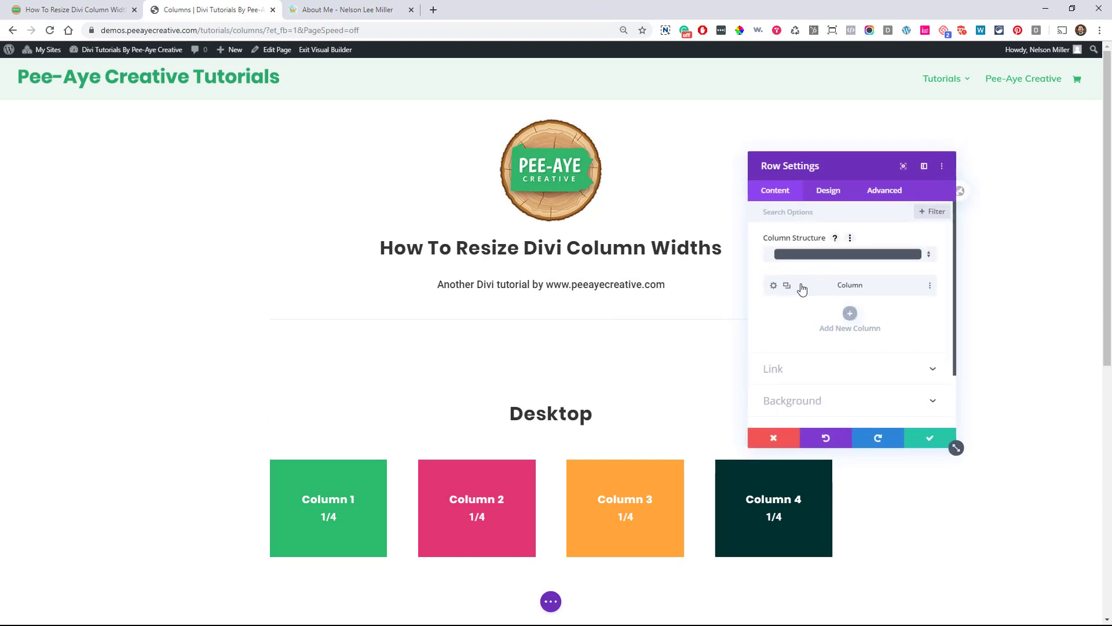
pyautogui.click(930, 438)
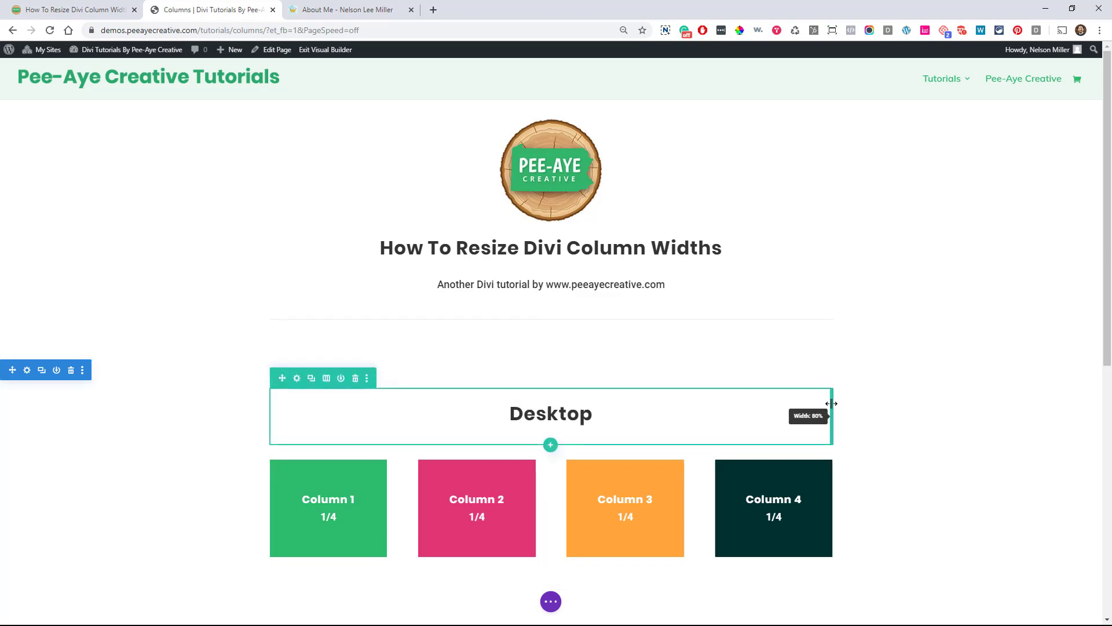
# Step: Switch to the About Me browser tab to view the live site page
pyautogui.click(317, 8)
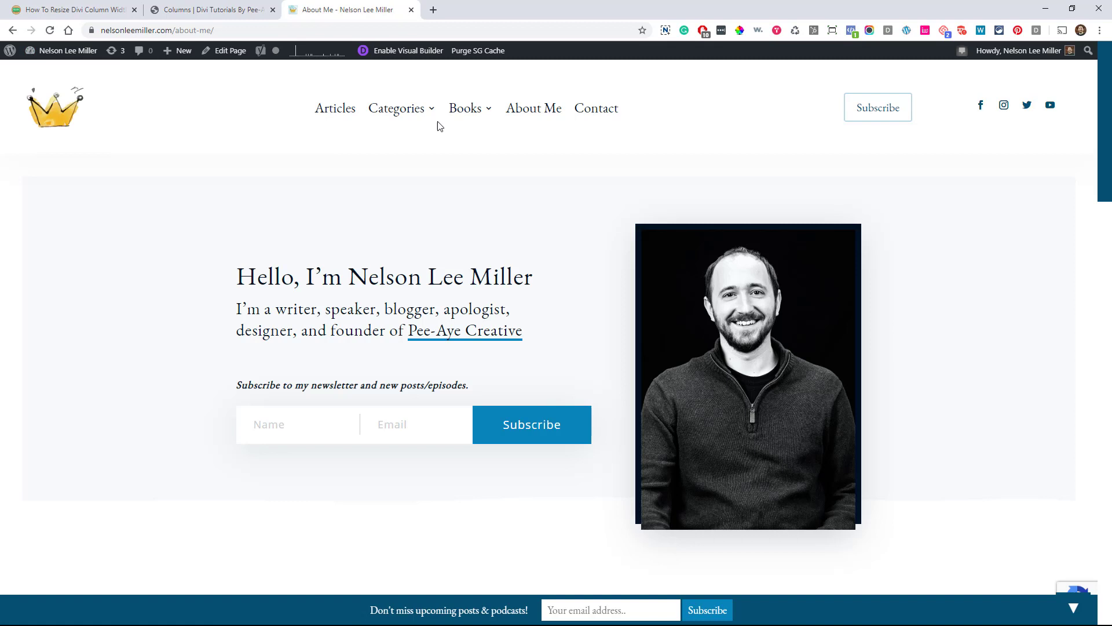
pyautogui.moveTo(453, 128)
# Step: Return to the Columns tutorial tab and open Row Settings for the four-column Desktop row
pyautogui.click(198, 13)
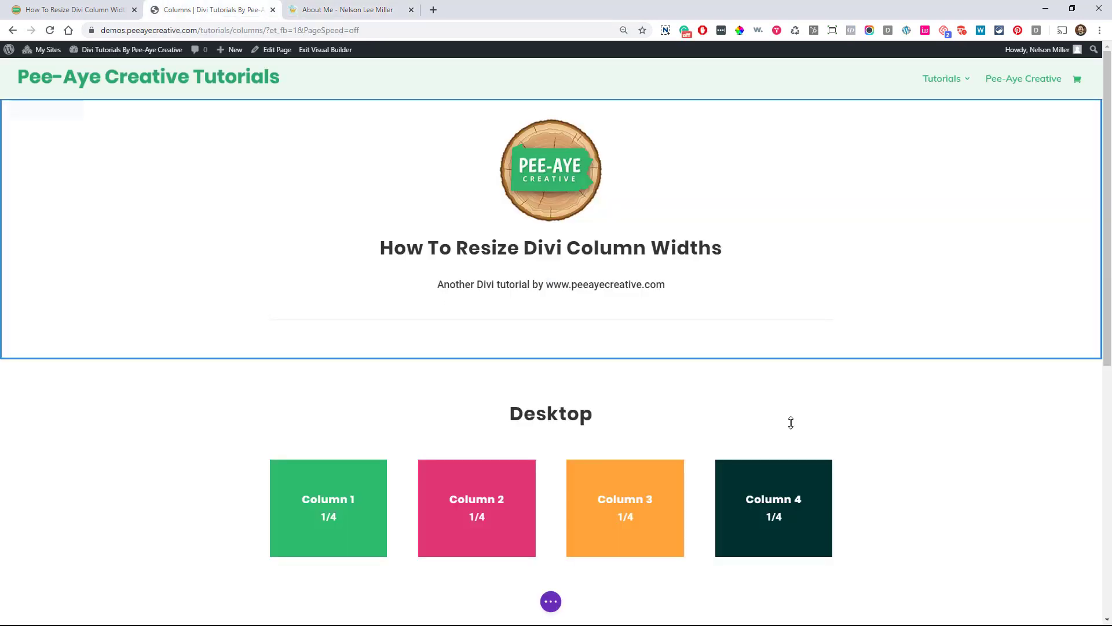
pyautogui.moveTo(791, 423)
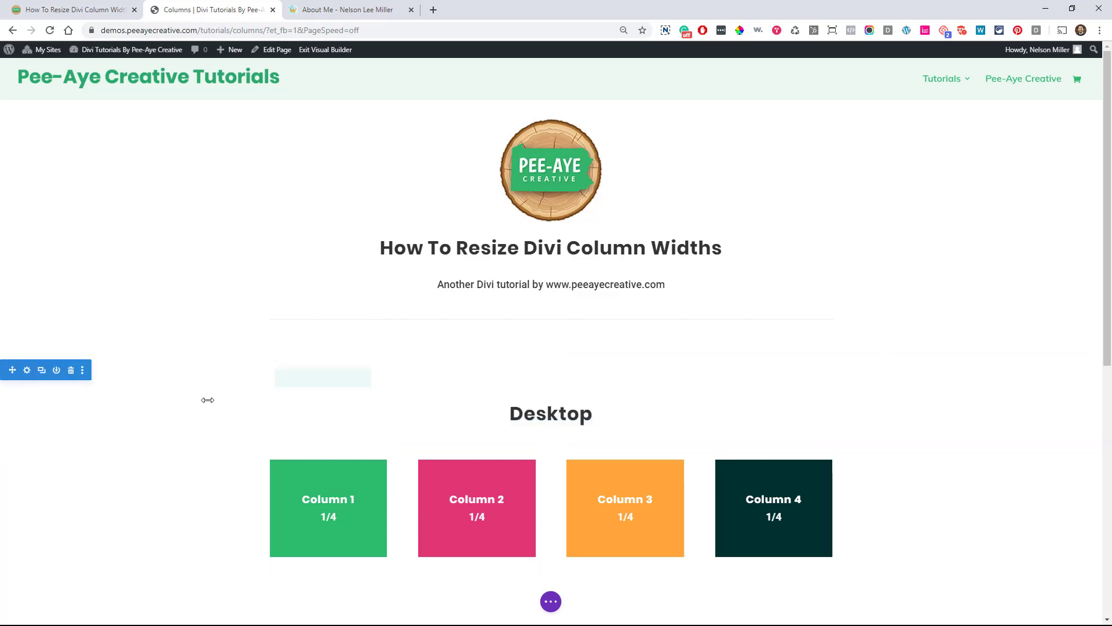
pyautogui.scroll(-2, 208, 397)
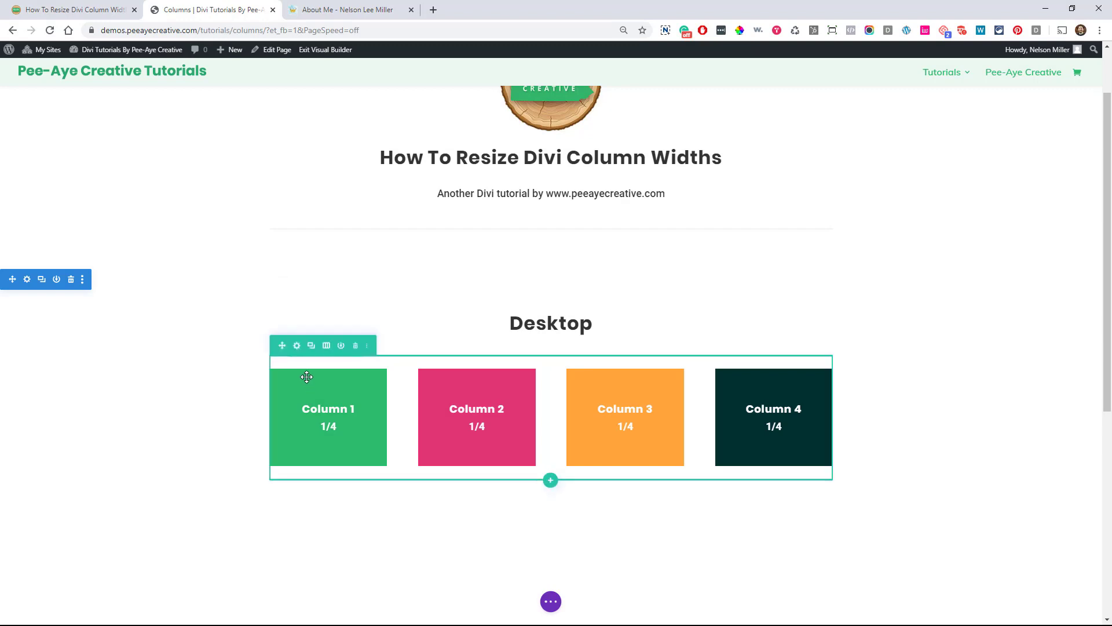
pyautogui.click(297, 346)
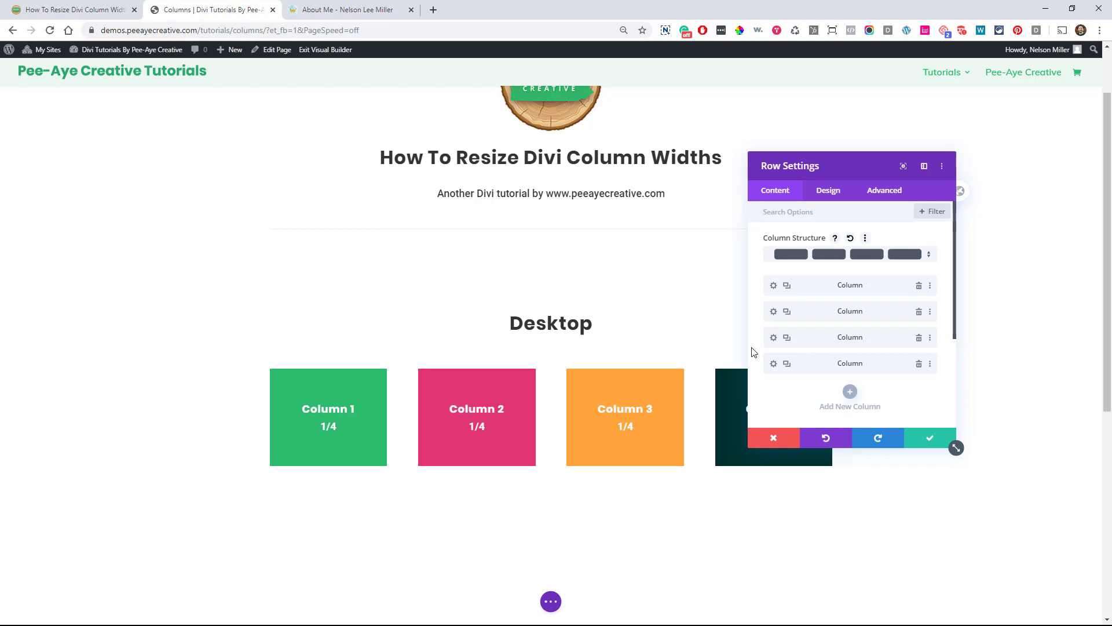
# Step: In the row's Design sizing options, enable a custom gutter width and set it to 1
pyautogui.click(814, 192)
pyautogui.click(799, 246)
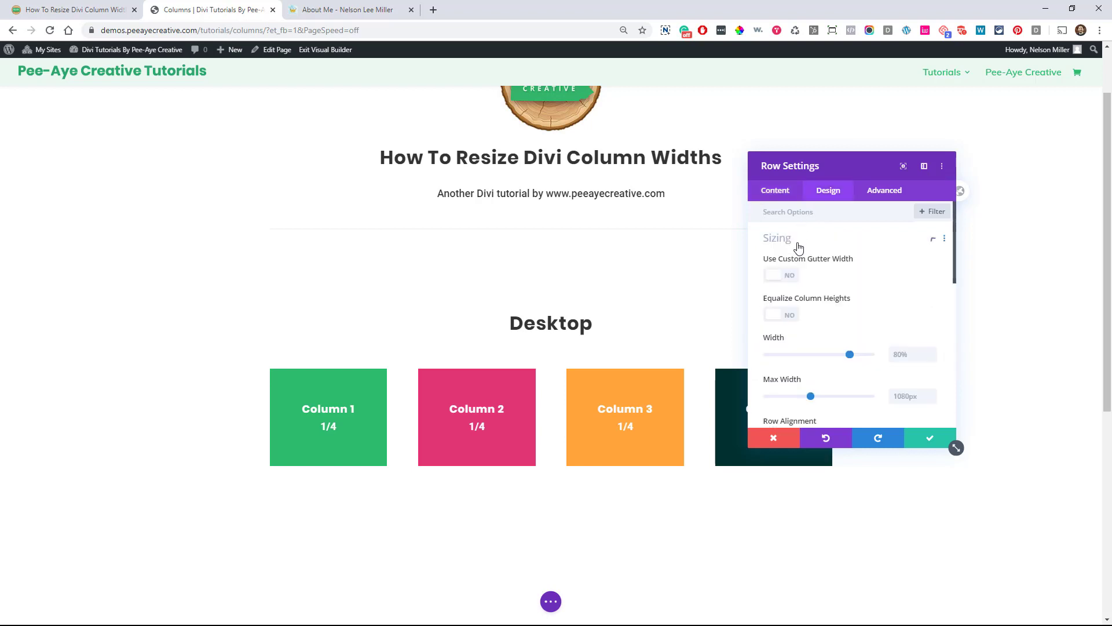
pyautogui.click(777, 276)
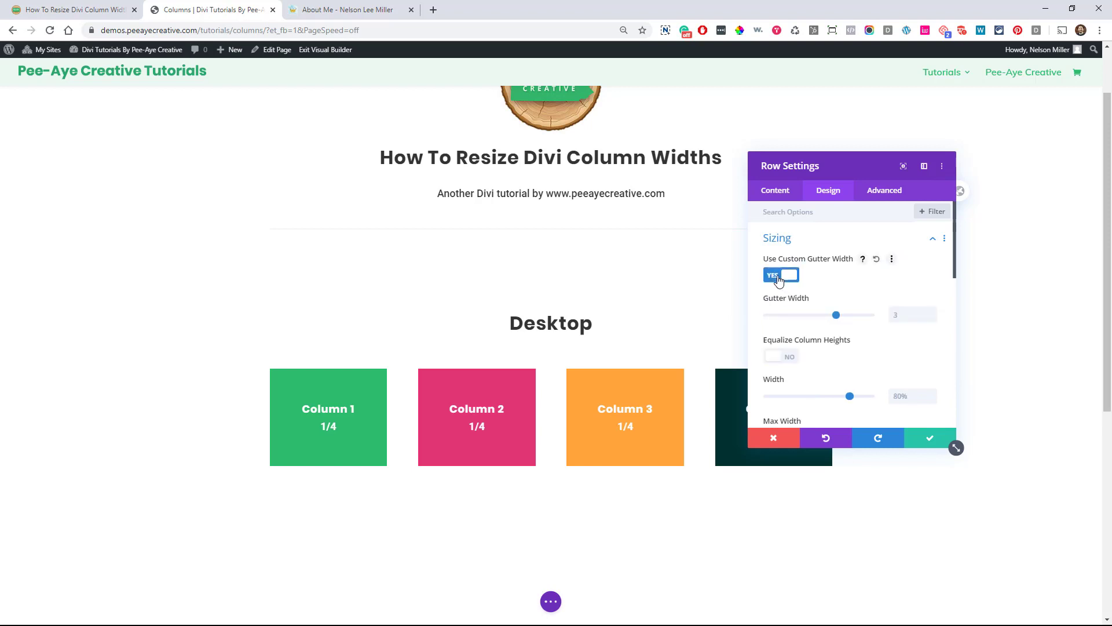
pyautogui.click(933, 318)
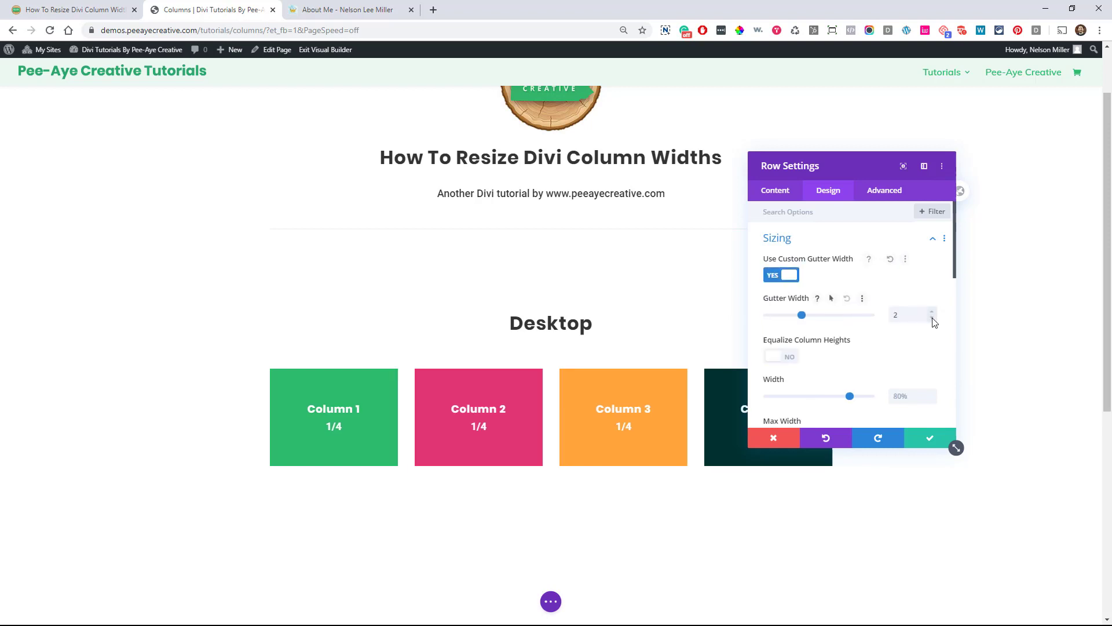
pyautogui.click(933, 318)
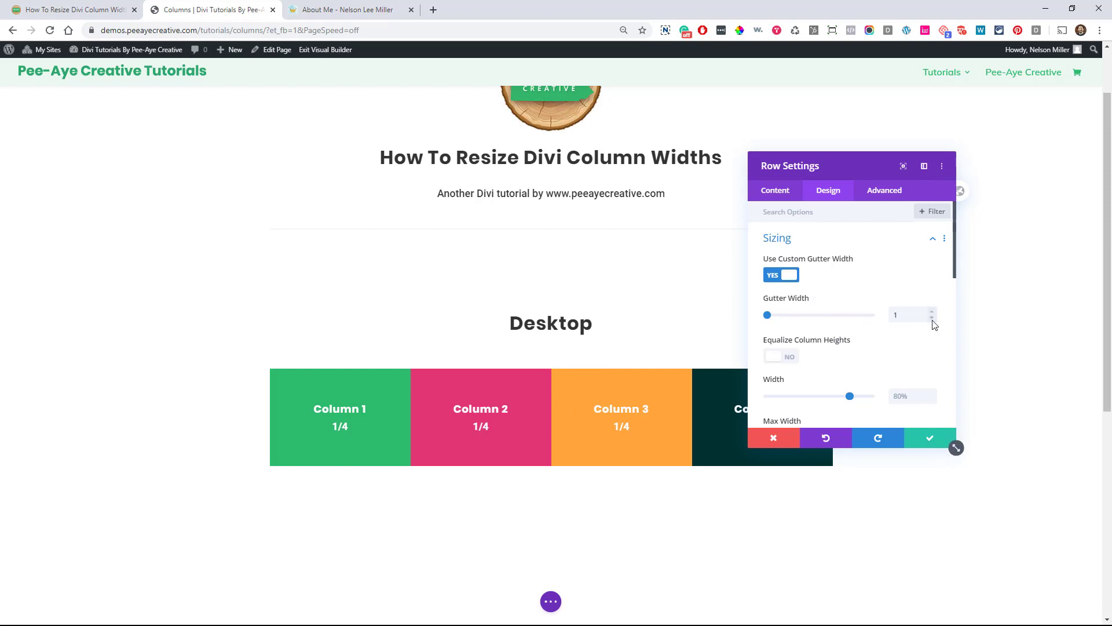
# Step: Set the row's Width and Max Width to 100% and save the row settings
pyautogui.scroll(-1, 787, 347)
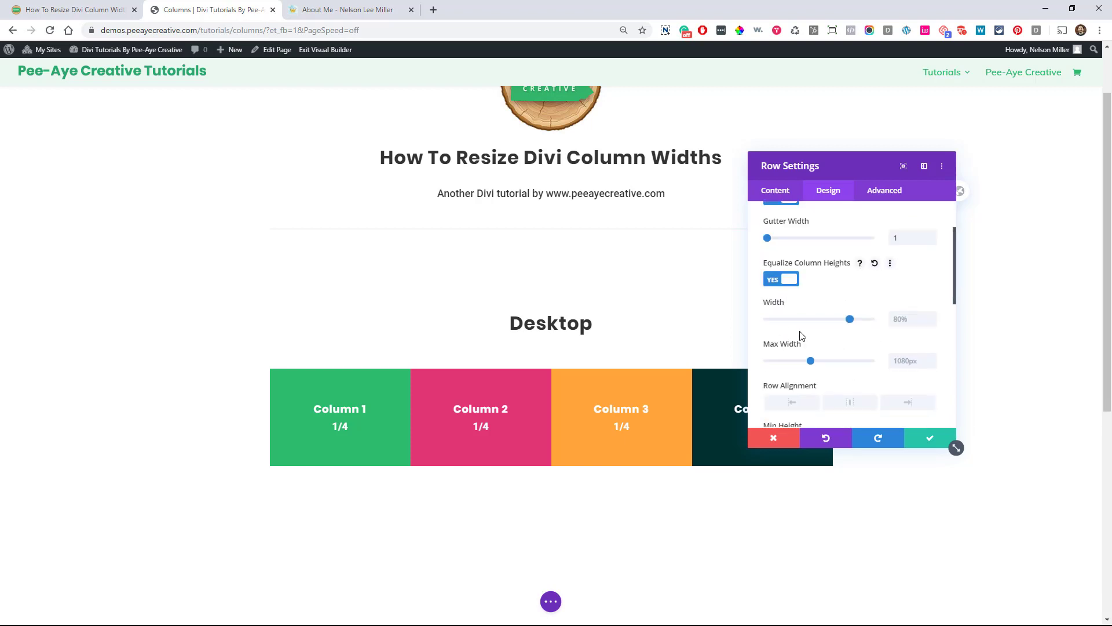
pyautogui.click(897, 321)
pyautogui.write('100')
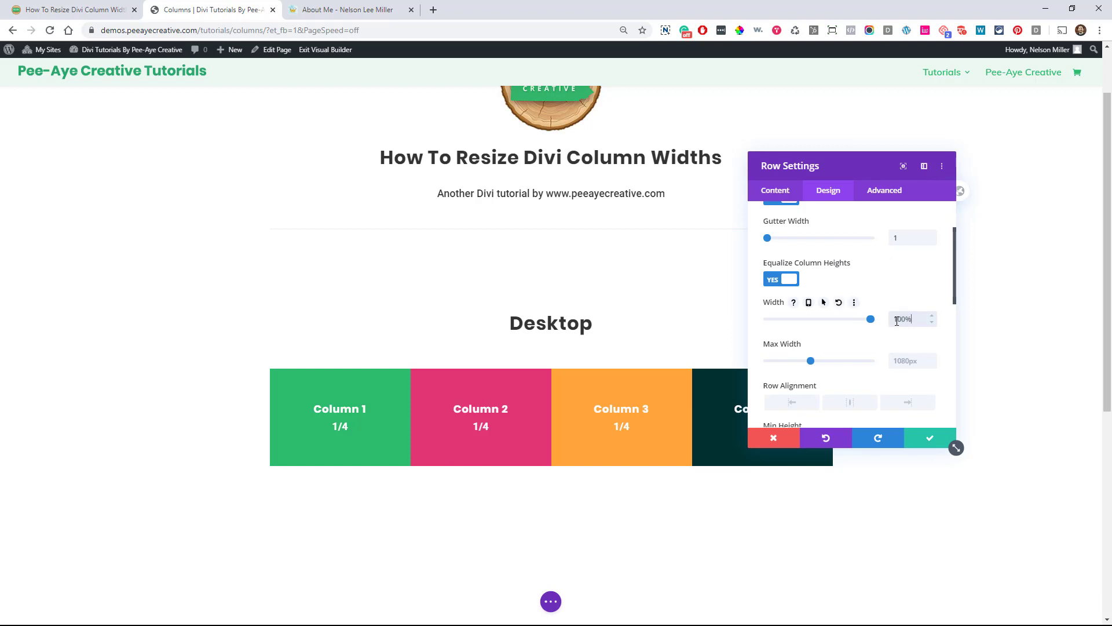
pyautogui.click(903, 361)
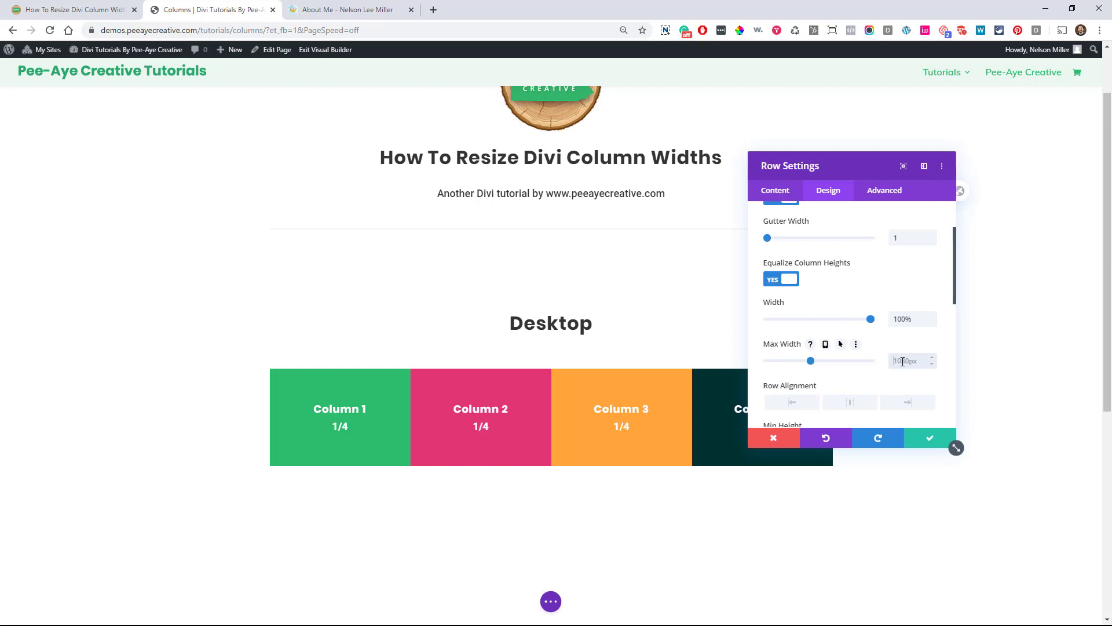
pyautogui.write('1')
pyautogui.write('00px')
pyautogui.write('%')
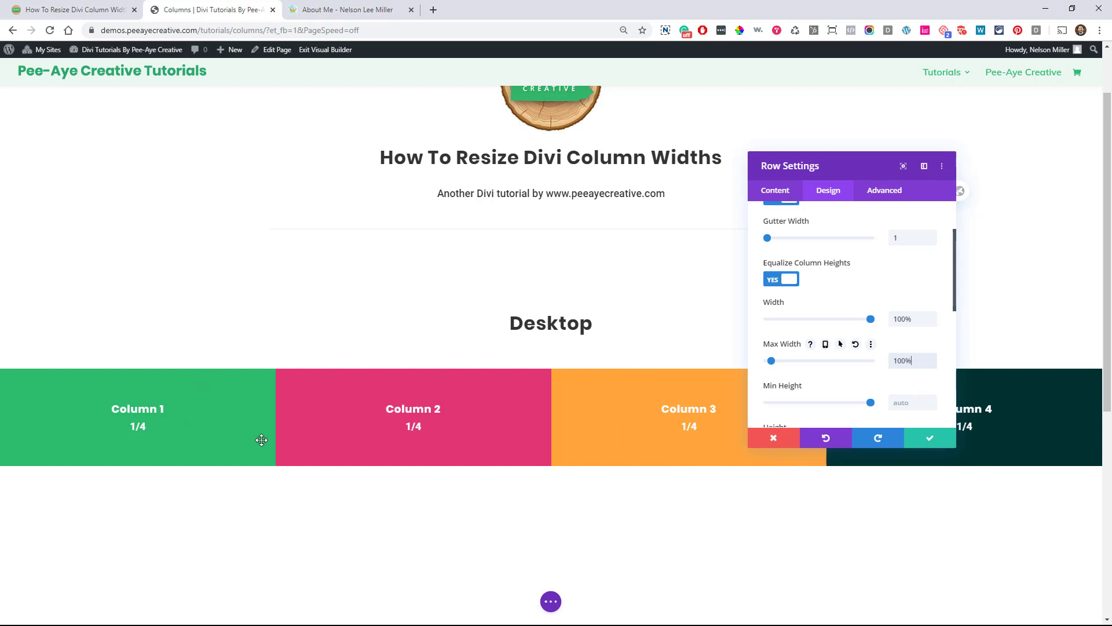
pyautogui.click(923, 439)
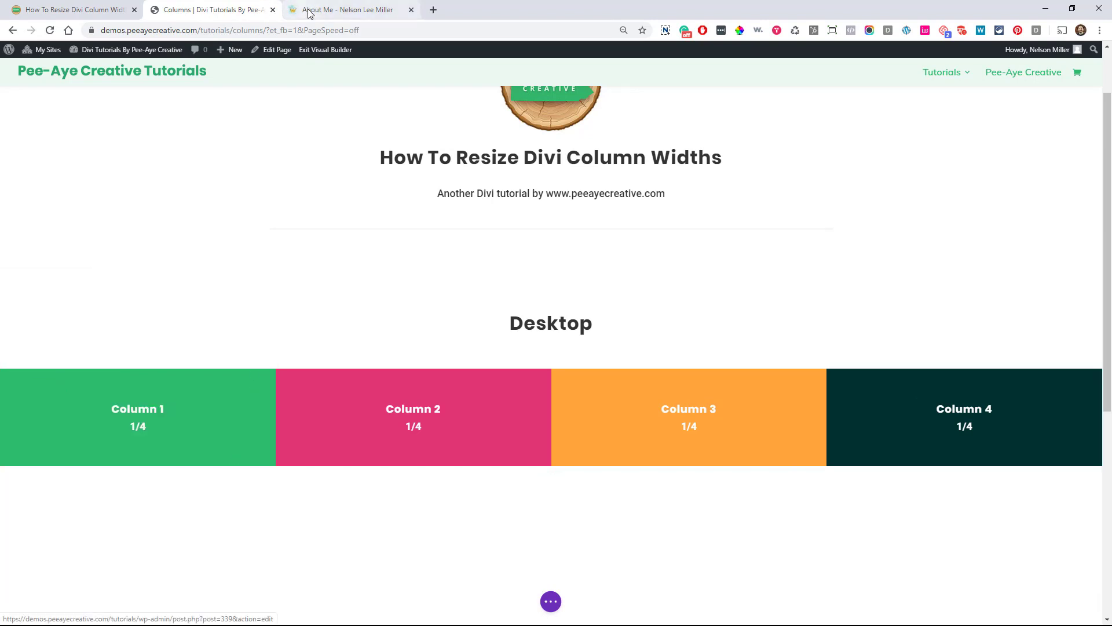
pyautogui.hotkey('ctrl', 'Tab')
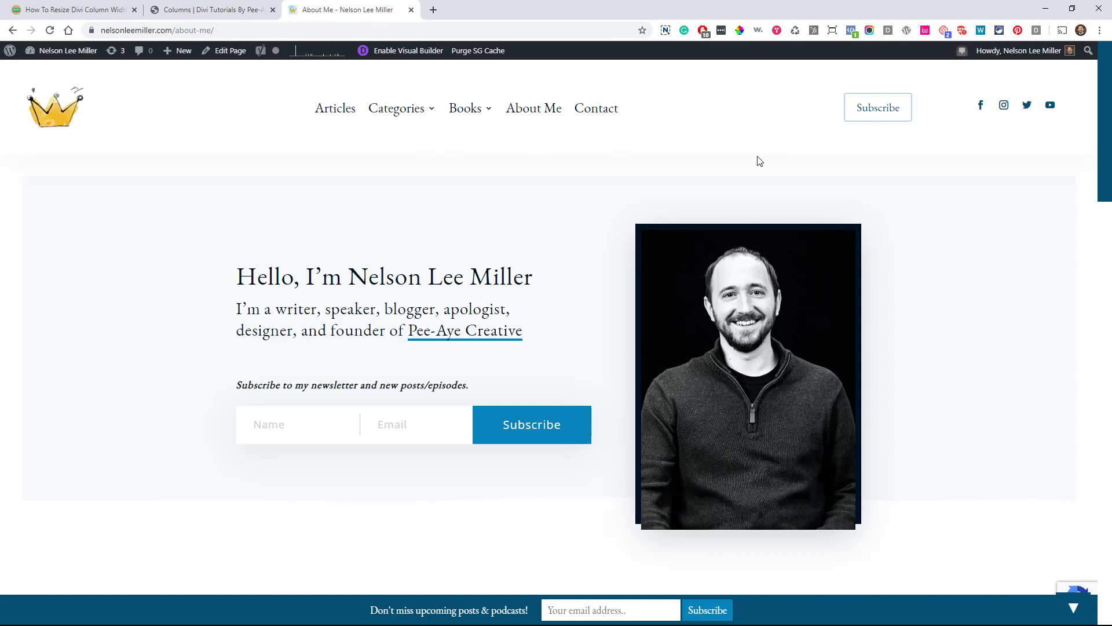
pyautogui.click(184, 12)
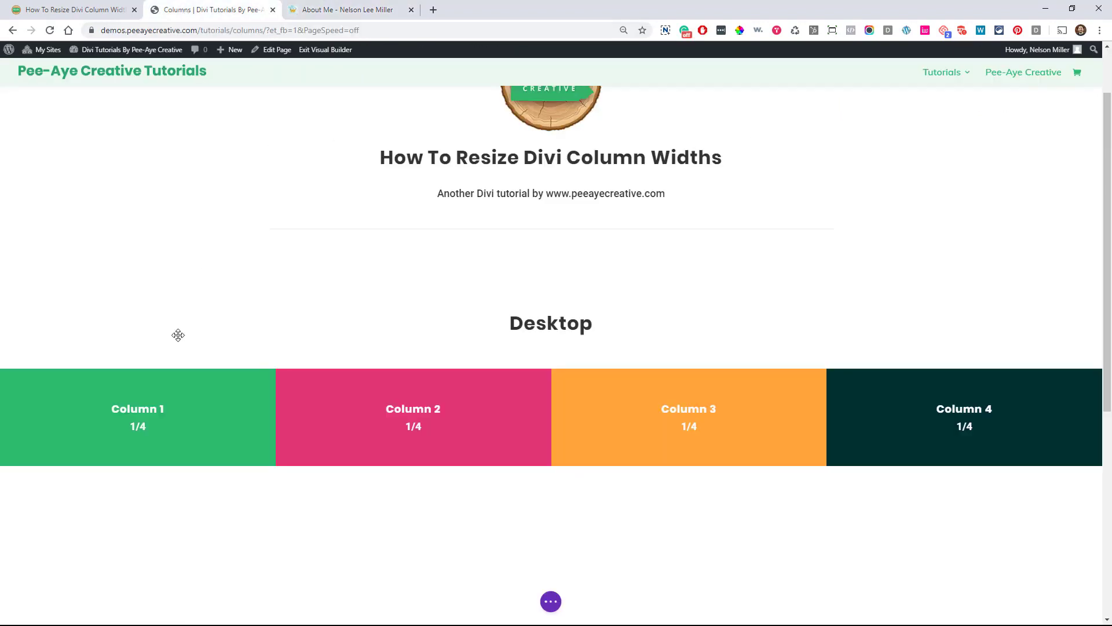
pyautogui.moveTo(84, 385)
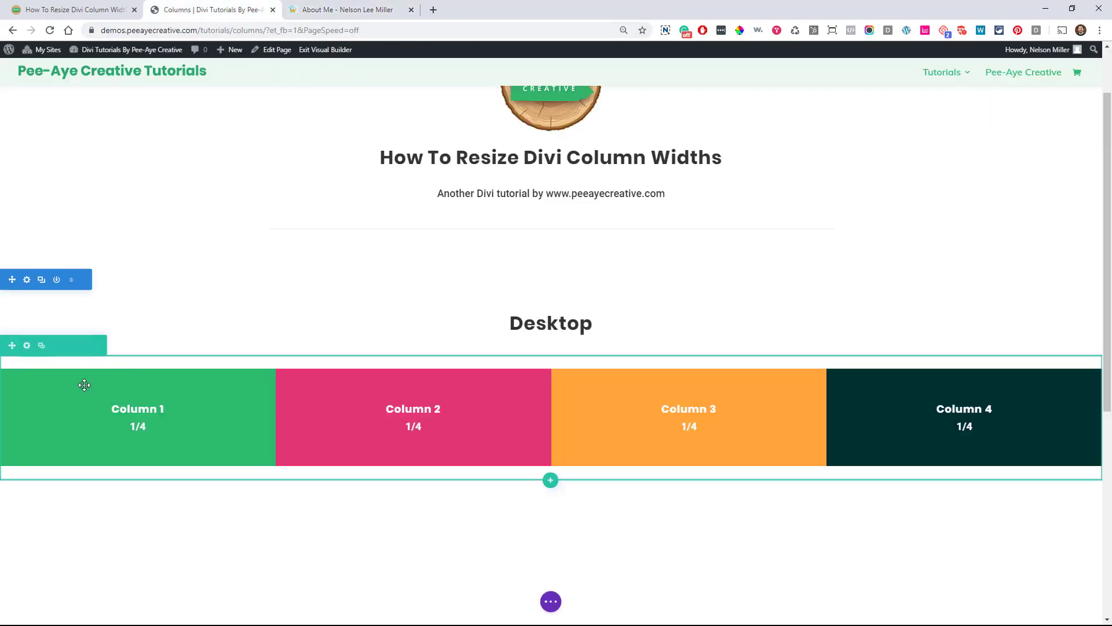
pyautogui.click(27, 346)
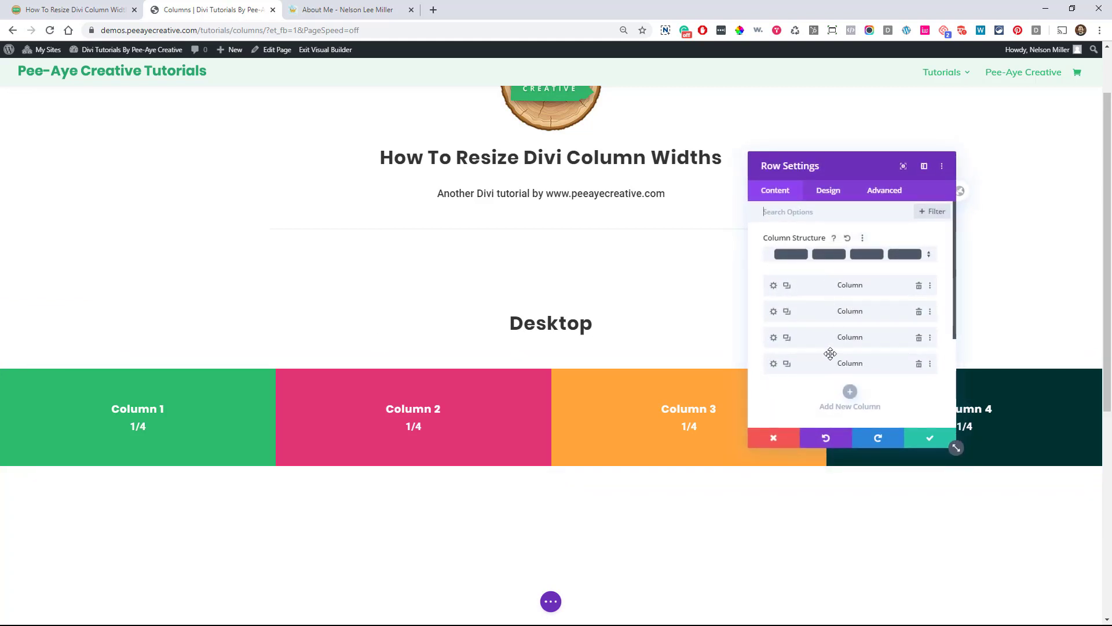
pyautogui.click(773, 288)
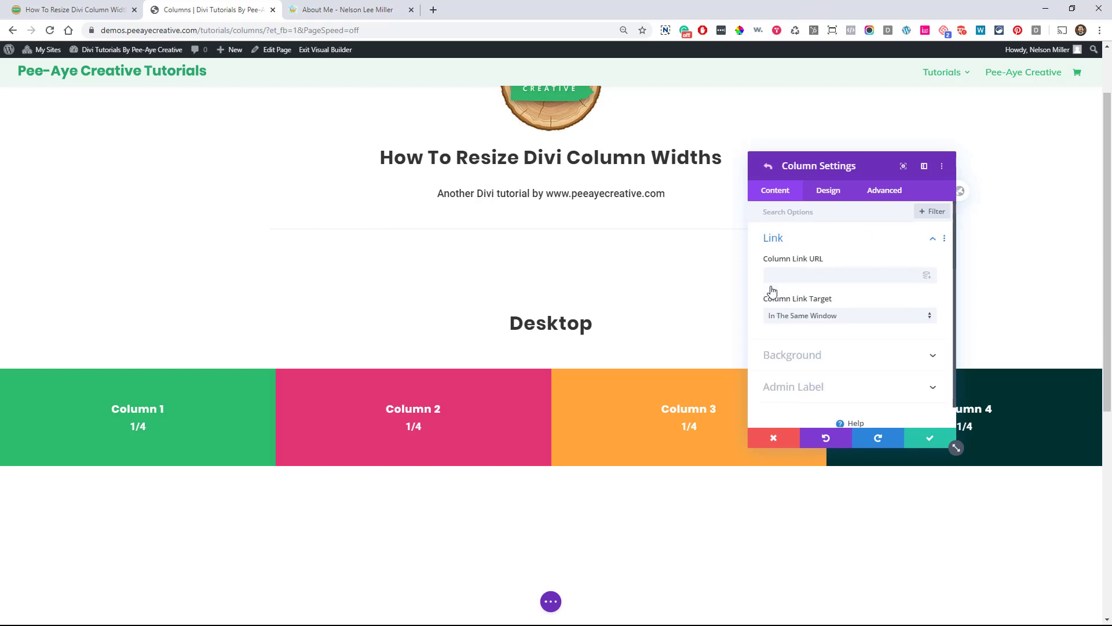
pyautogui.click(875, 195)
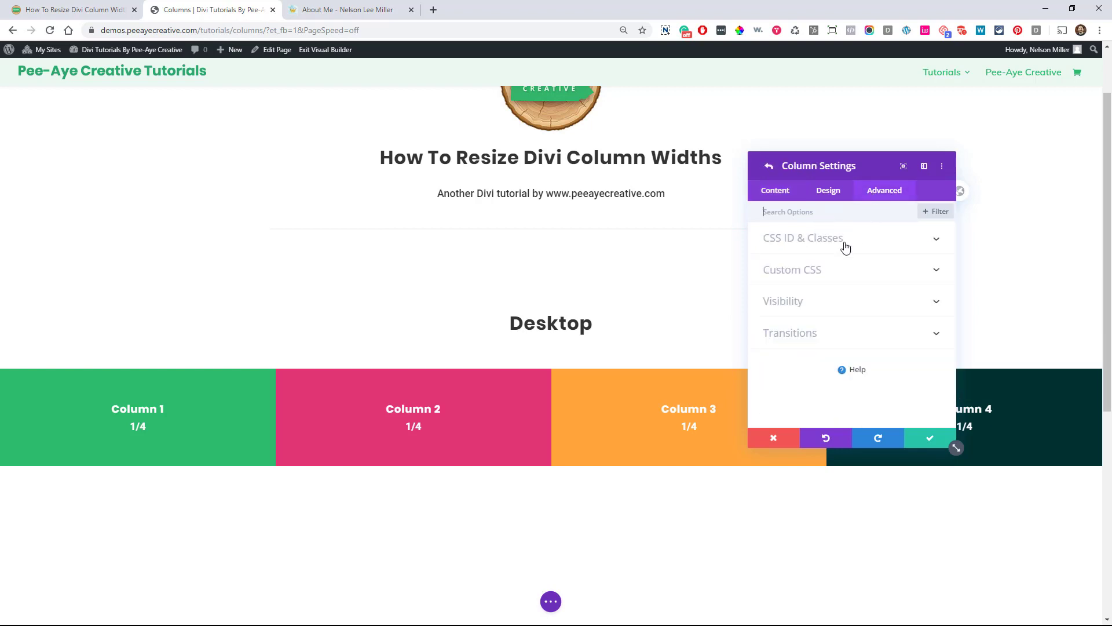
pyautogui.click(784, 271)
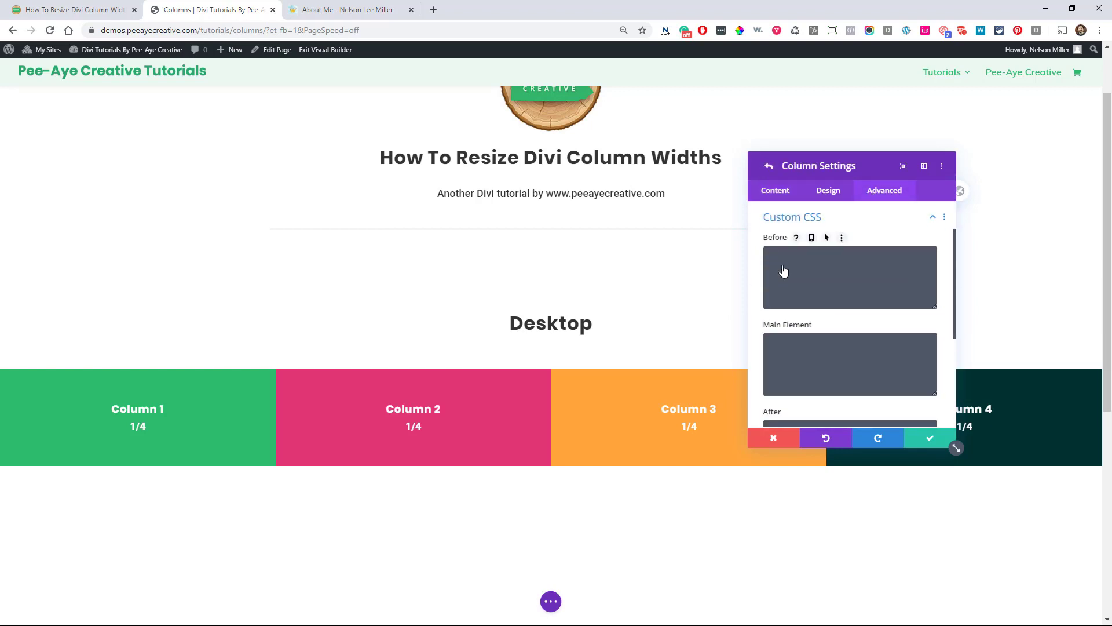
pyautogui.scroll(-3, 832, 266)
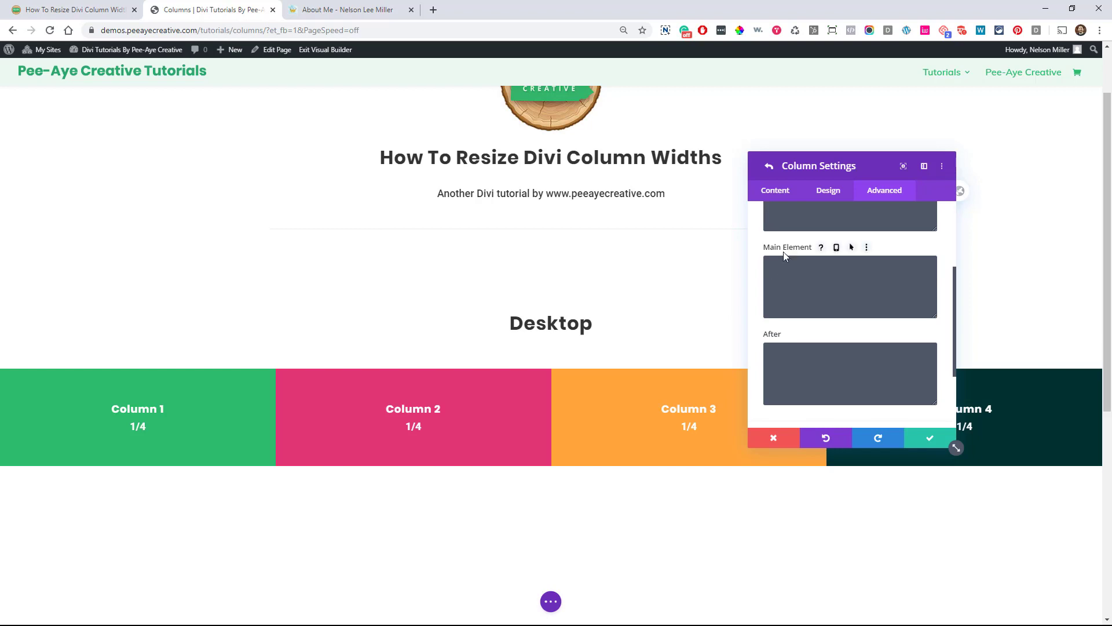
pyautogui.click(836, 250)
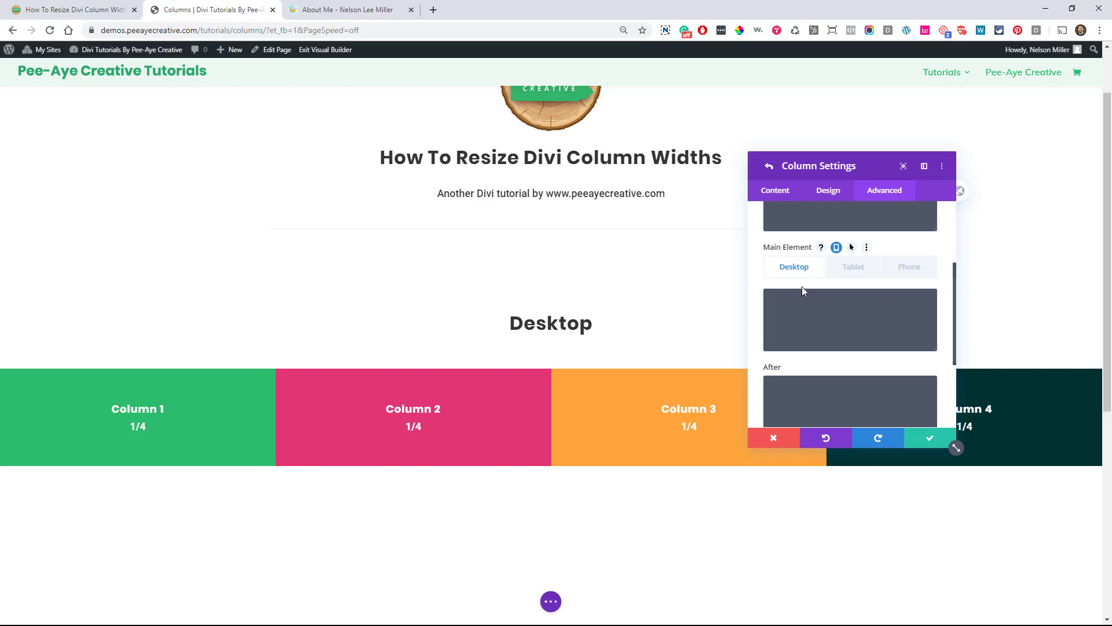
pyautogui.click(836, 246)
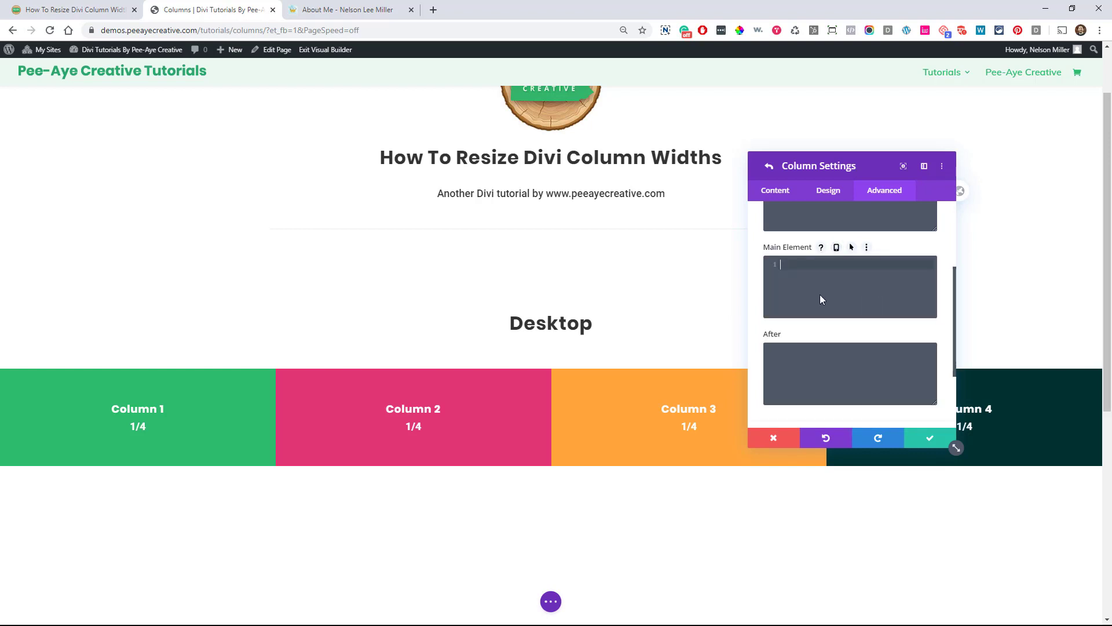
# Step: Paste width: 10%!important; into Column 1's Main Element CSS and move the modal aside
pyautogui.scroll(2, 820, 298)
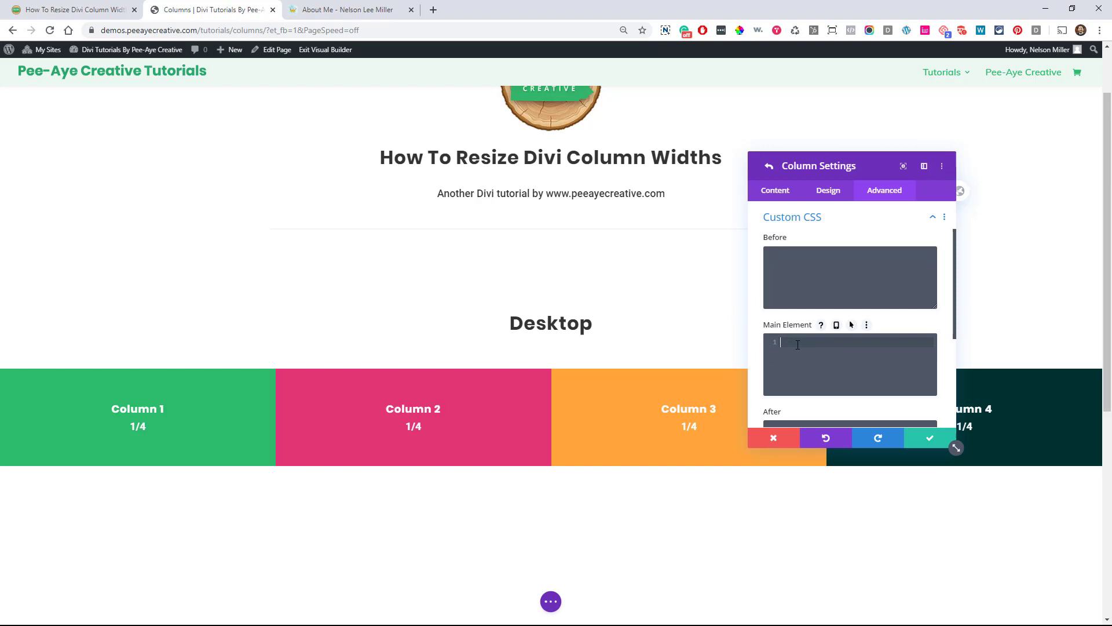
pyautogui.write('width: 10%!important;')
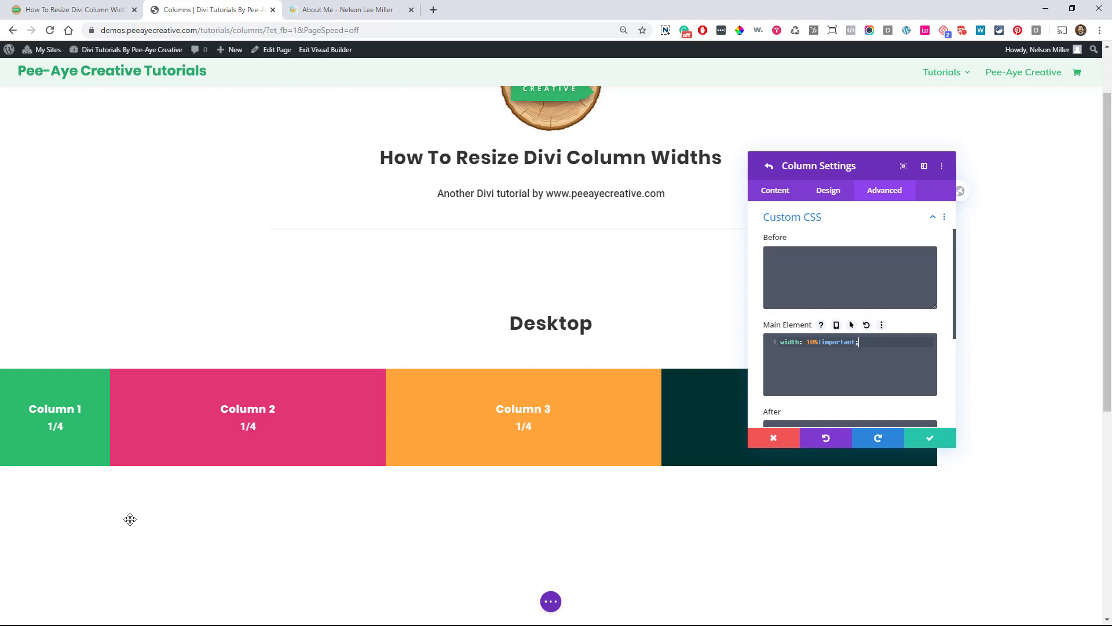
pyautogui.moveTo(841, 169); pyautogui.dragTo(789, 148)
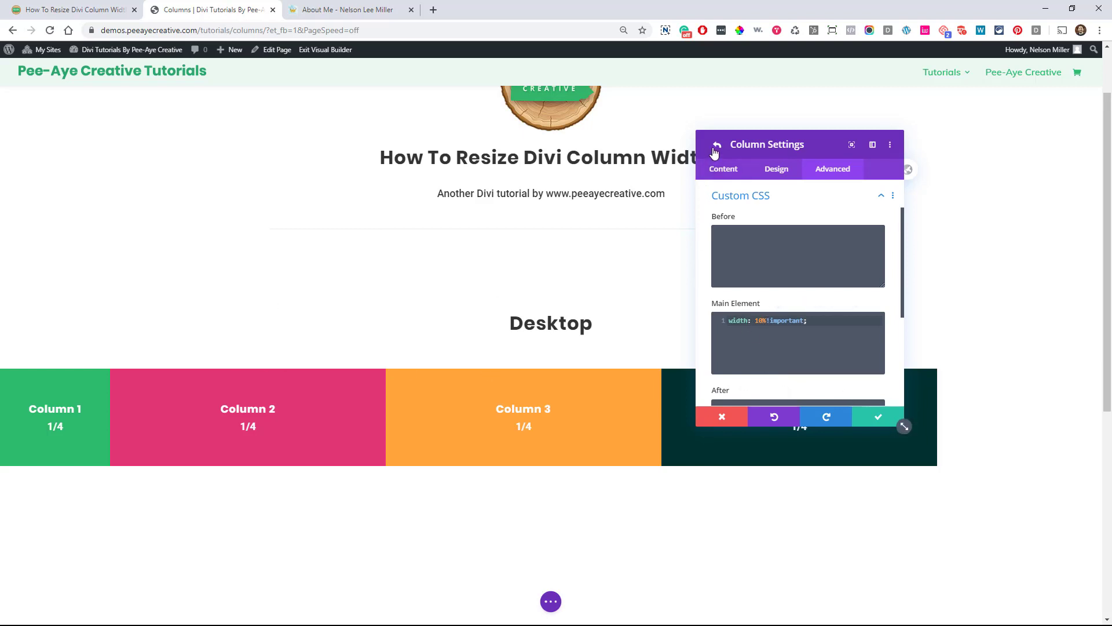
# Step: Open Column 2's Advanced Custom CSS and select its Main Element field
pyautogui.click(717, 146)
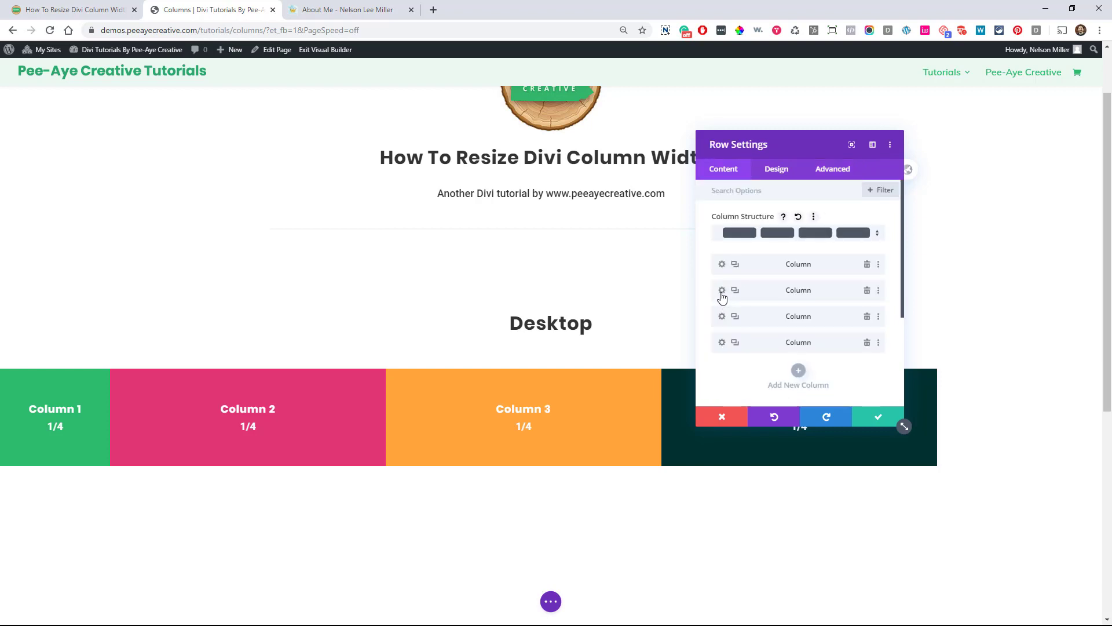
pyautogui.click(722, 292)
pyautogui.click(827, 172)
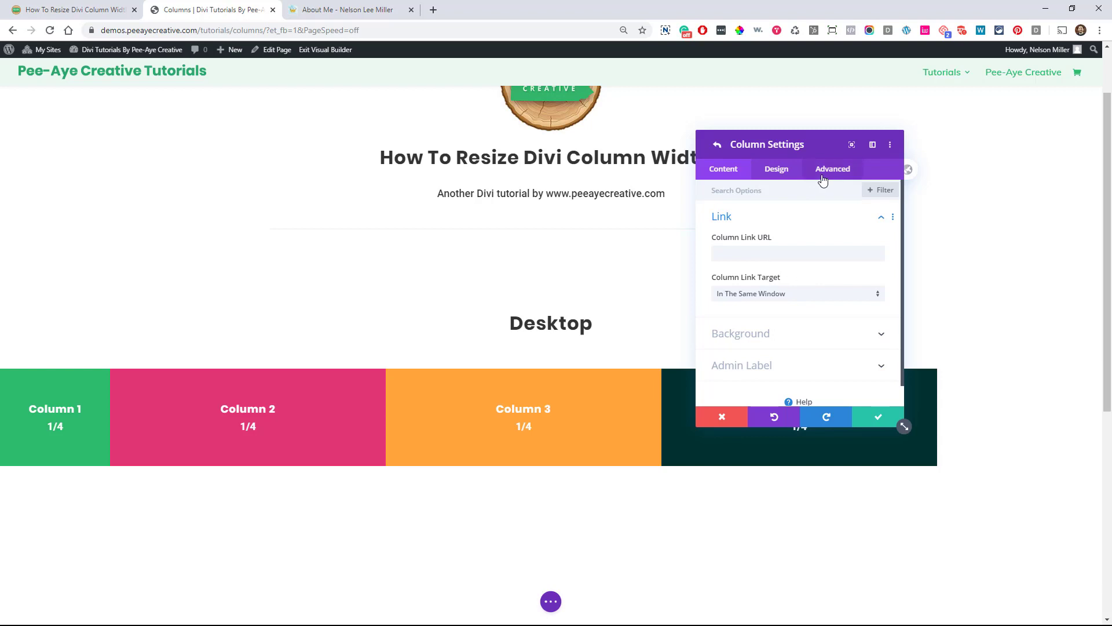
pyautogui.click(740, 246)
pyautogui.click(748, 344)
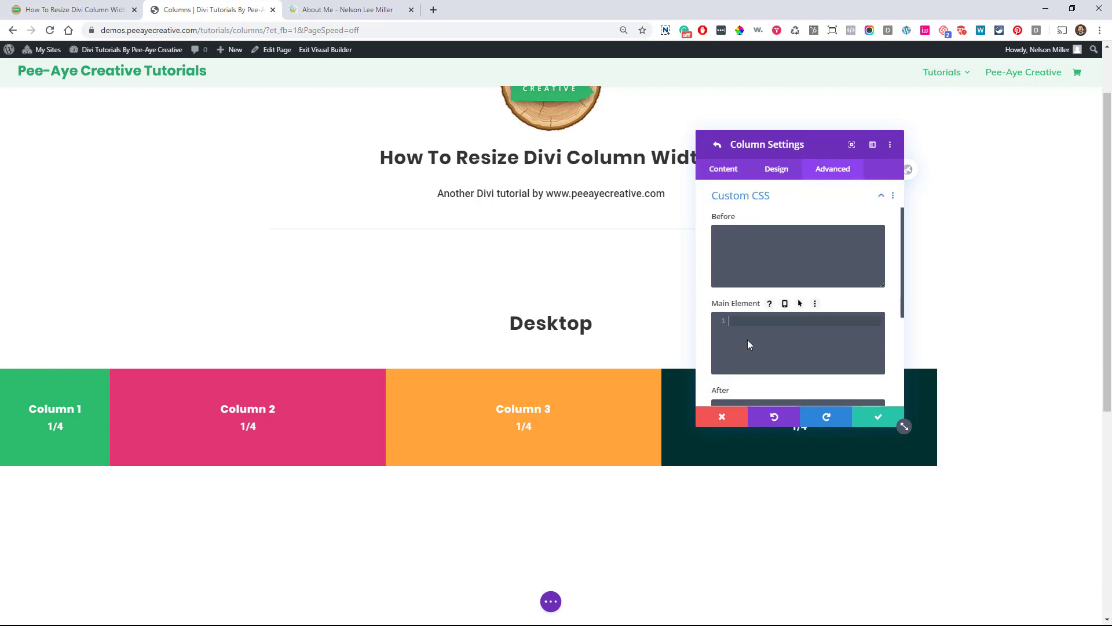
# Step: Paste the width rule into Column 2 and change it to width: 65%!important;
pyautogui.write('width: 10%!important;')
pyautogui.click(759, 320)
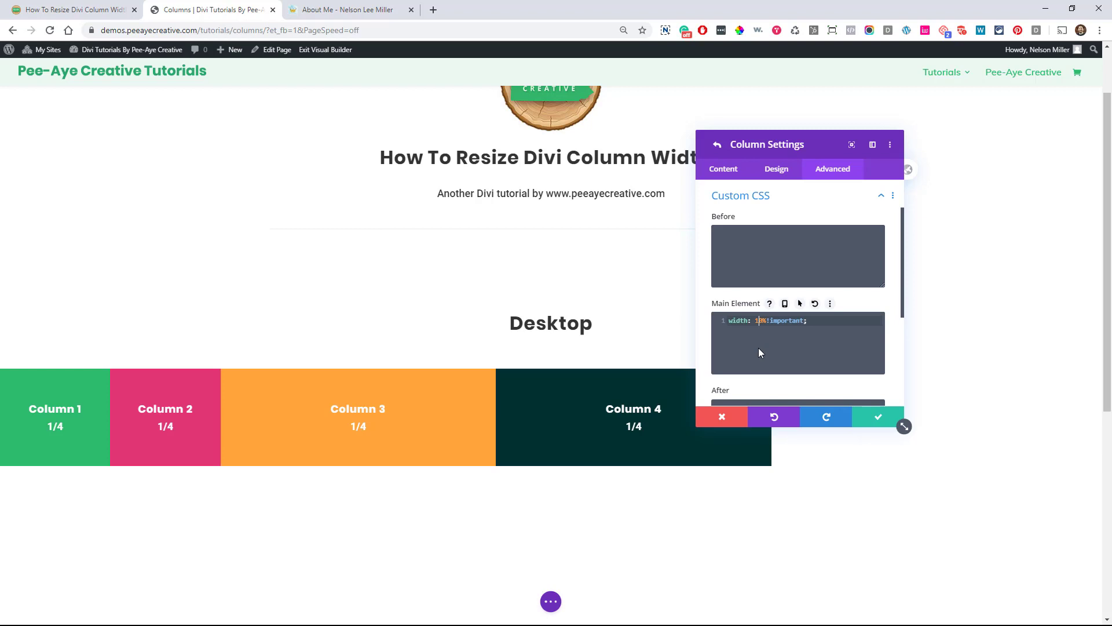
pyautogui.press('BackSpace')
pyautogui.write('6')
pyautogui.press('Delete')
pyautogui.write('5')
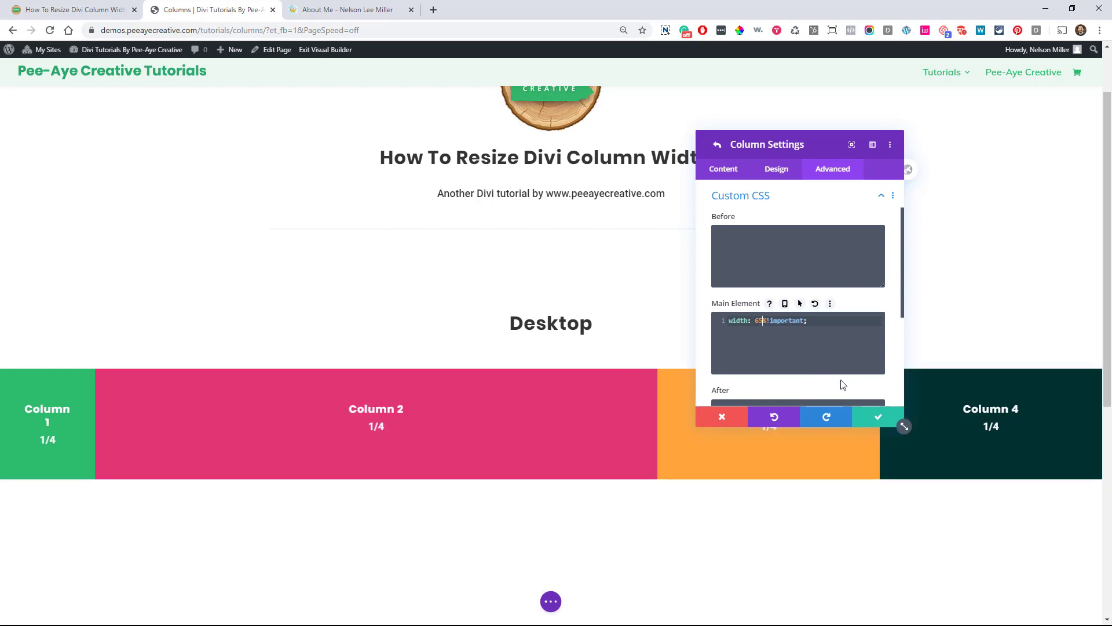
pyautogui.click(717, 145)
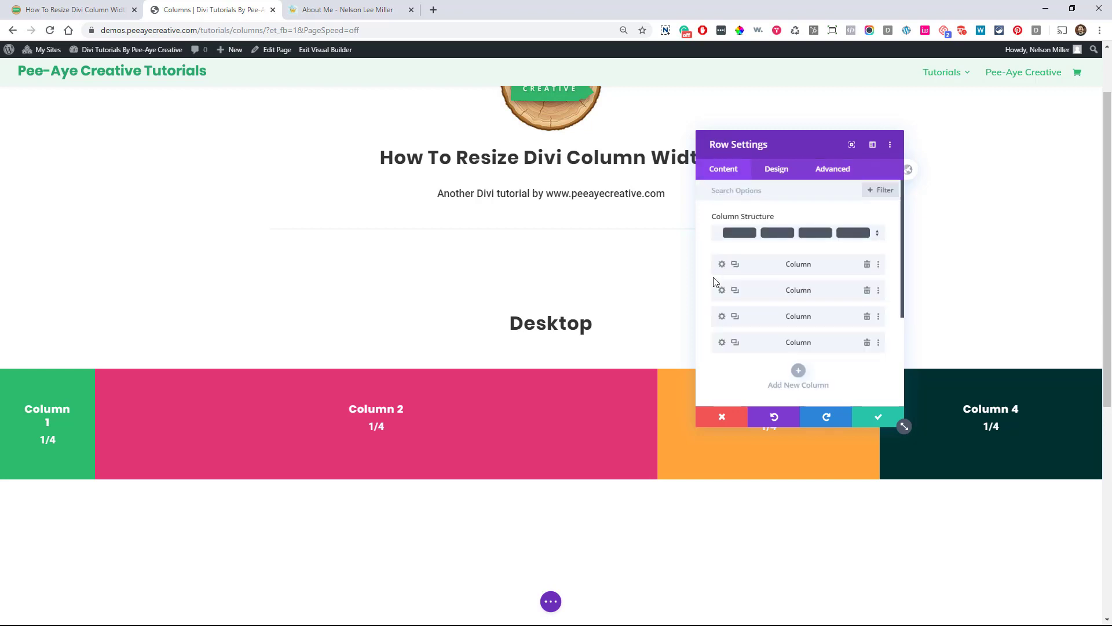
# Step: Give Column 3 a width: 15%!important; rule in its Main Element custom CSS
pyautogui.click(720, 316)
pyautogui.click(822, 168)
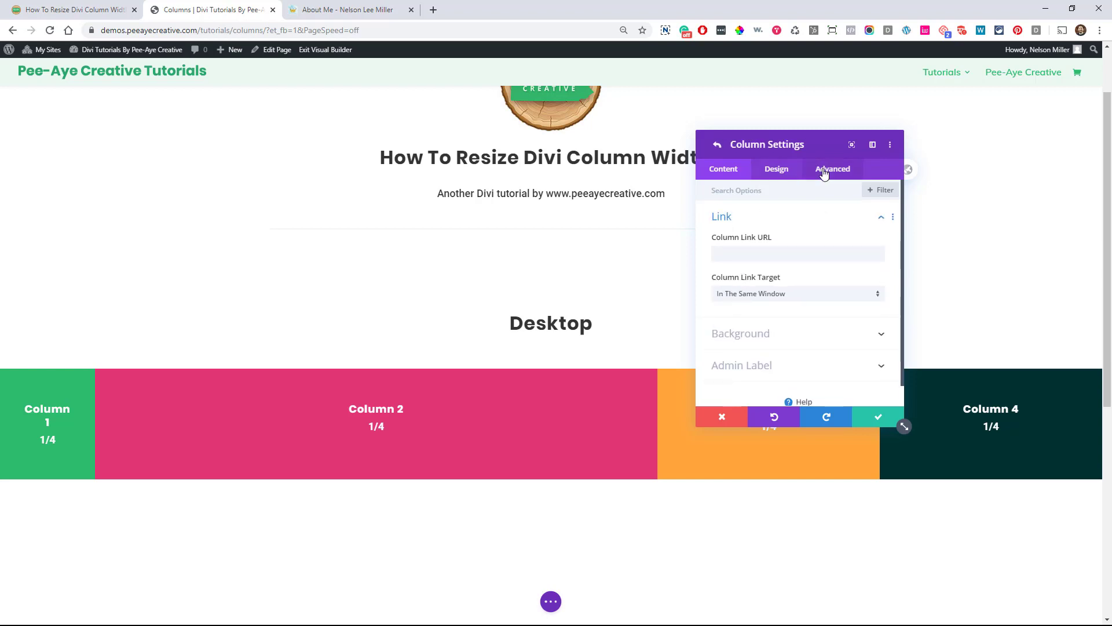
pyautogui.click(736, 251)
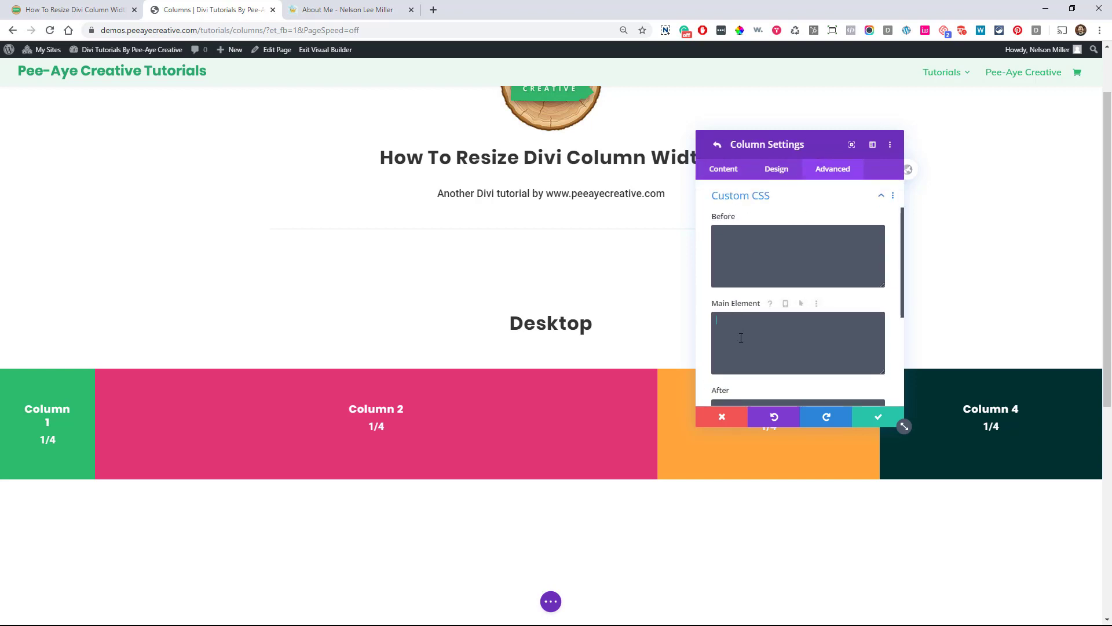
pyautogui.click(741, 338)
pyautogui.write('width: 10%!important;')
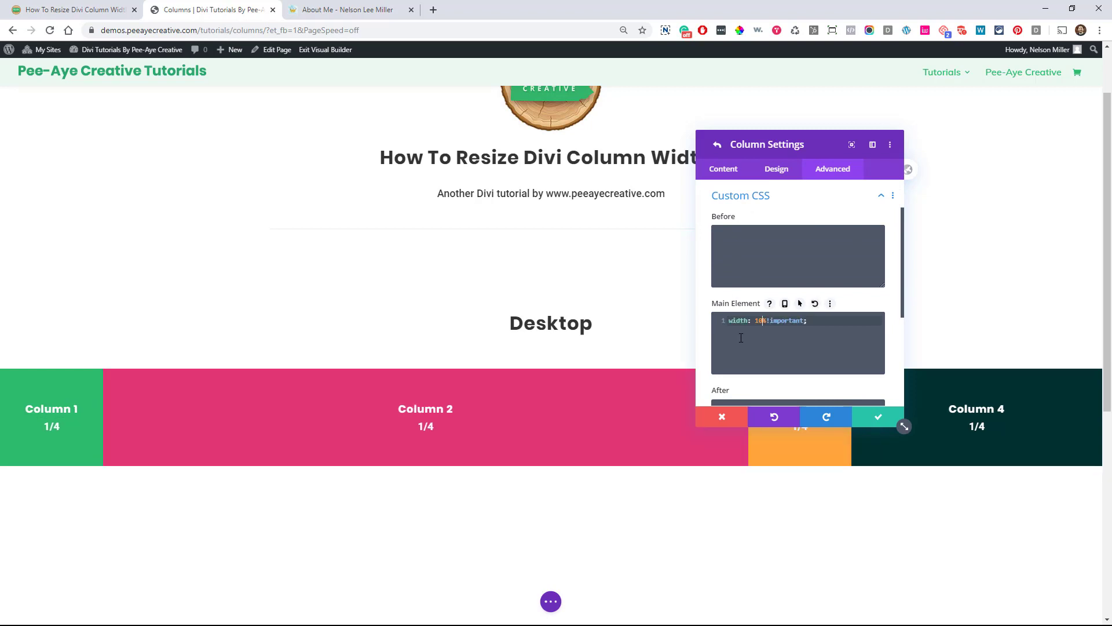
pyautogui.press('BackSpace')
pyautogui.write('5')
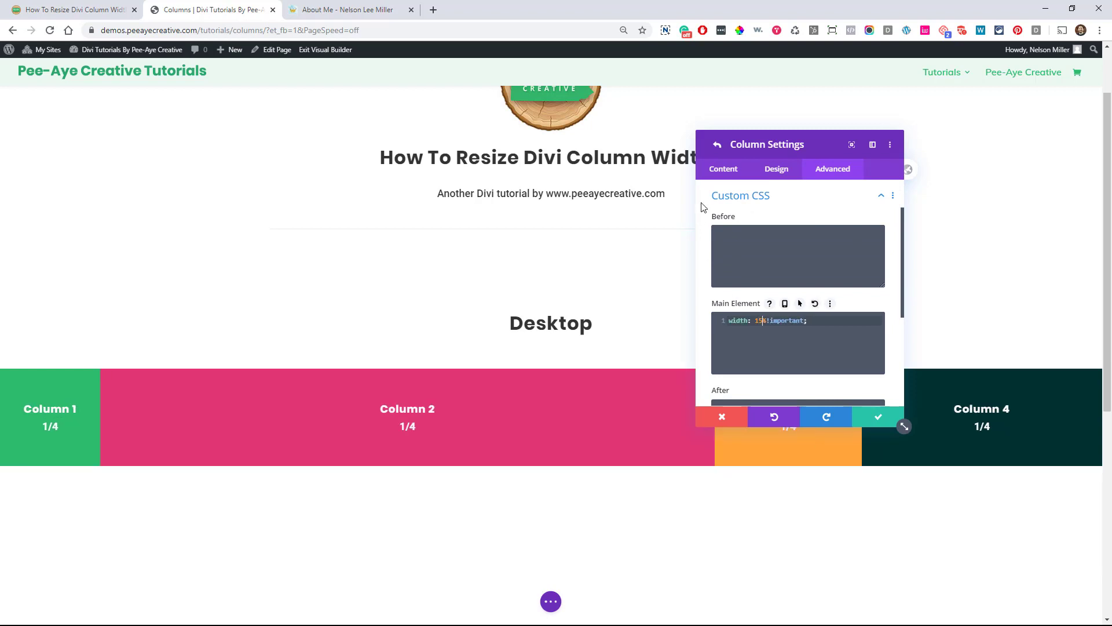
pyautogui.click(717, 145)
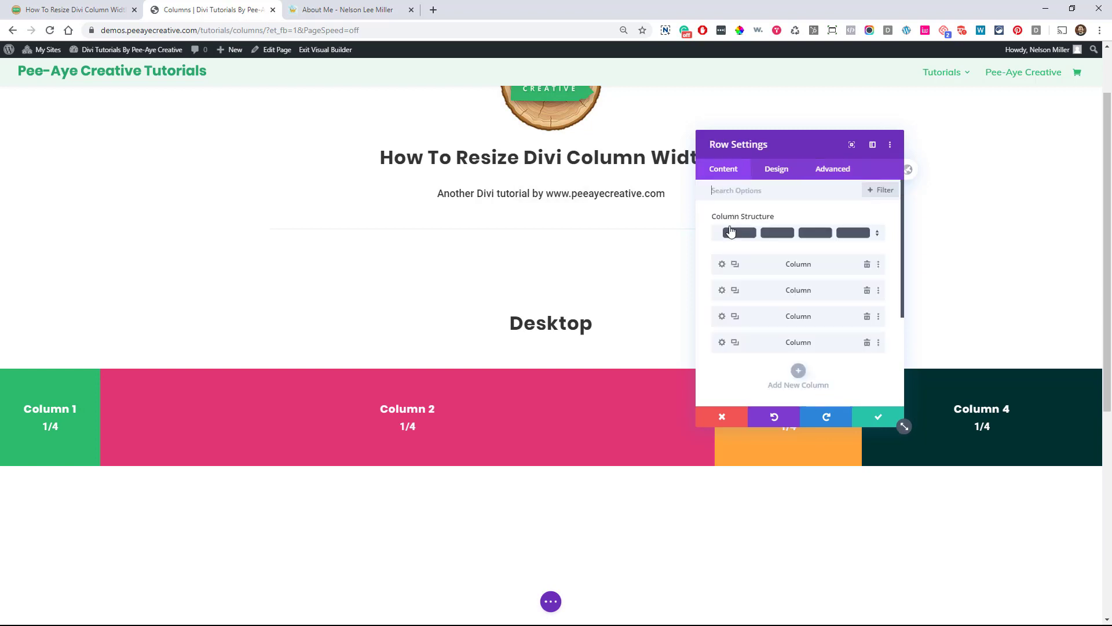
# Step: Give Column 4 the same width: 15%!important; rule in its Main Element custom CSS
pyautogui.click(722, 343)
pyautogui.click(831, 169)
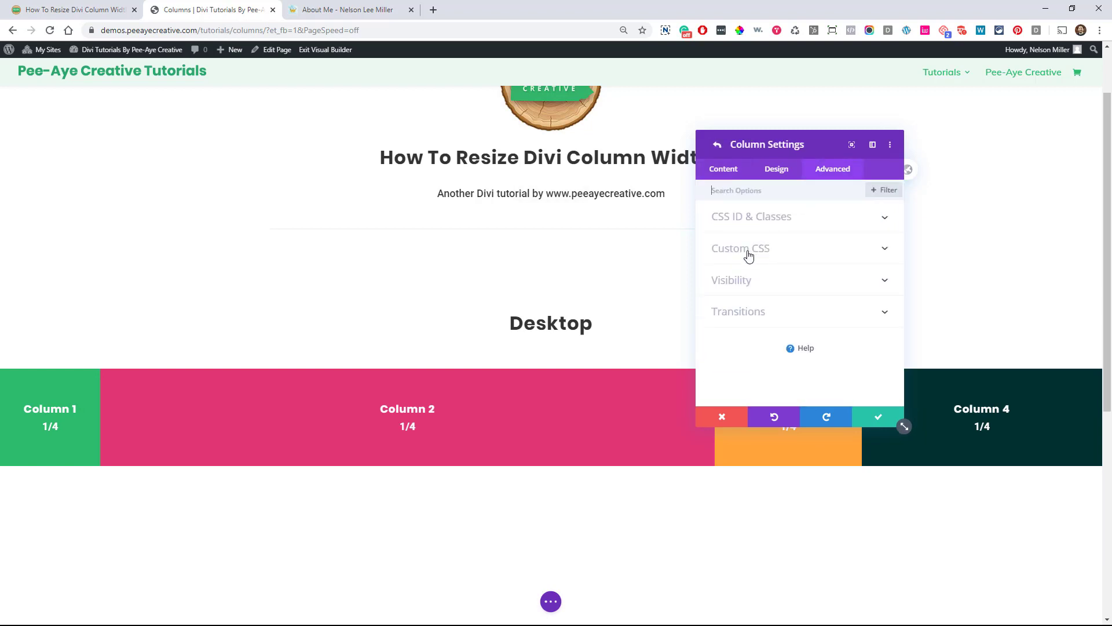
pyautogui.click(749, 255)
pyautogui.click(740, 341)
pyautogui.write('width: 10%!important;')
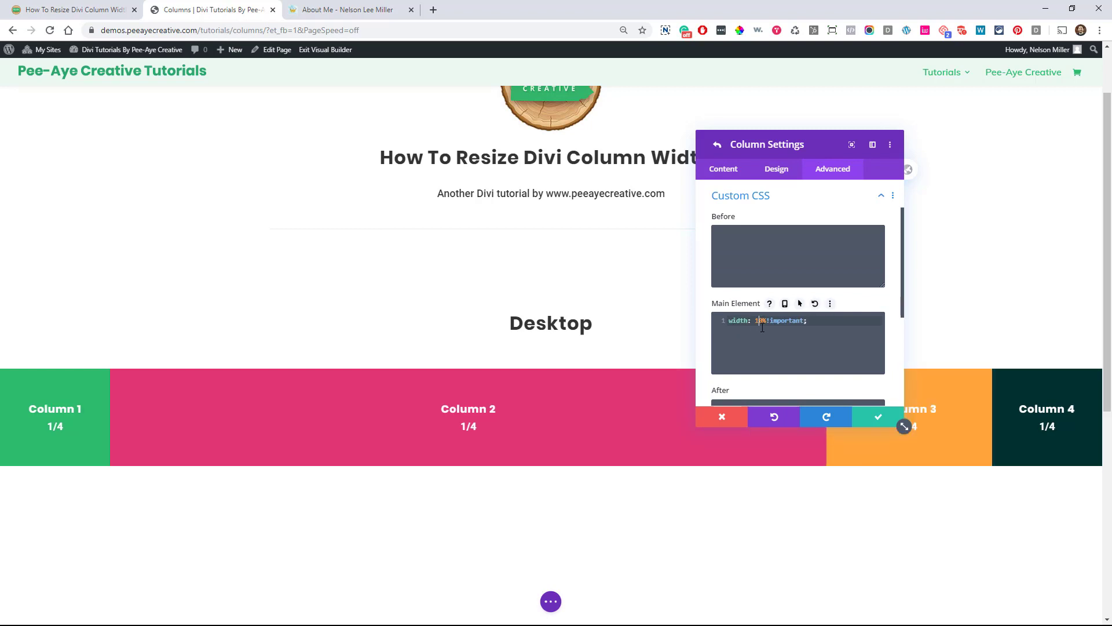
pyautogui.press('BackSpace')
pyautogui.write('5')
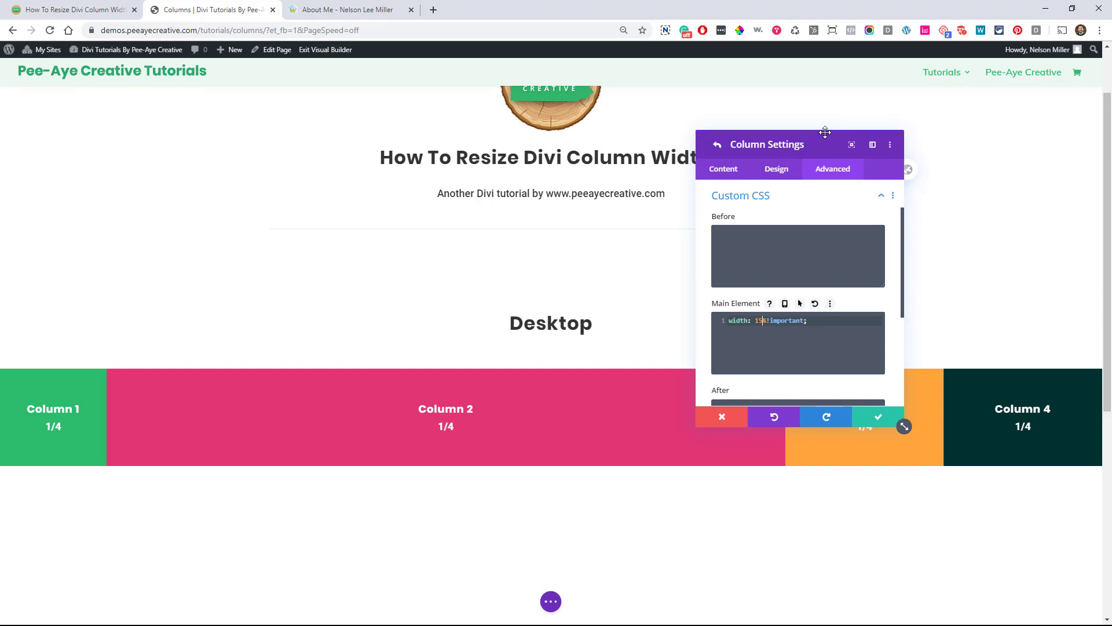
# Step: Drag the Column Settings modal to the top right to uncover Column 3 and review its CSS
pyautogui.moveTo(805, 145); pyautogui.dragTo(900, 73)
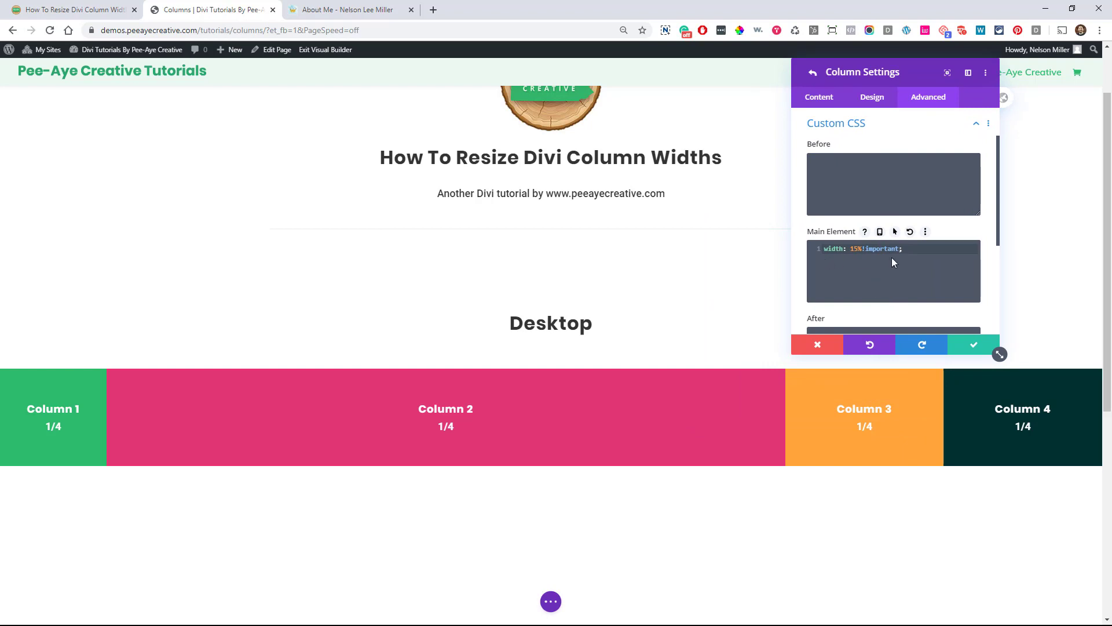
pyautogui.scroll(1, 875, 304)
pyautogui.scroll(-2, 868, 300)
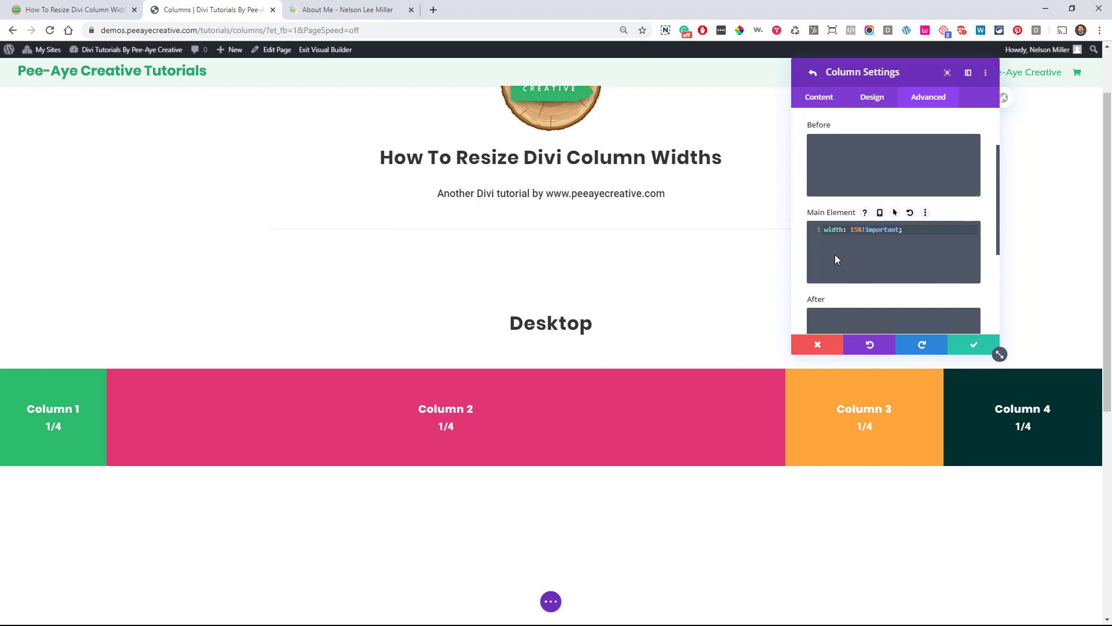
pyautogui.scroll(2, 843, 253)
pyautogui.scroll(-2, 843, 253)
# Step: Reopen Column 1's Advanced Custom CSS to check its width: 10%!important; rule
pyautogui.click(813, 74)
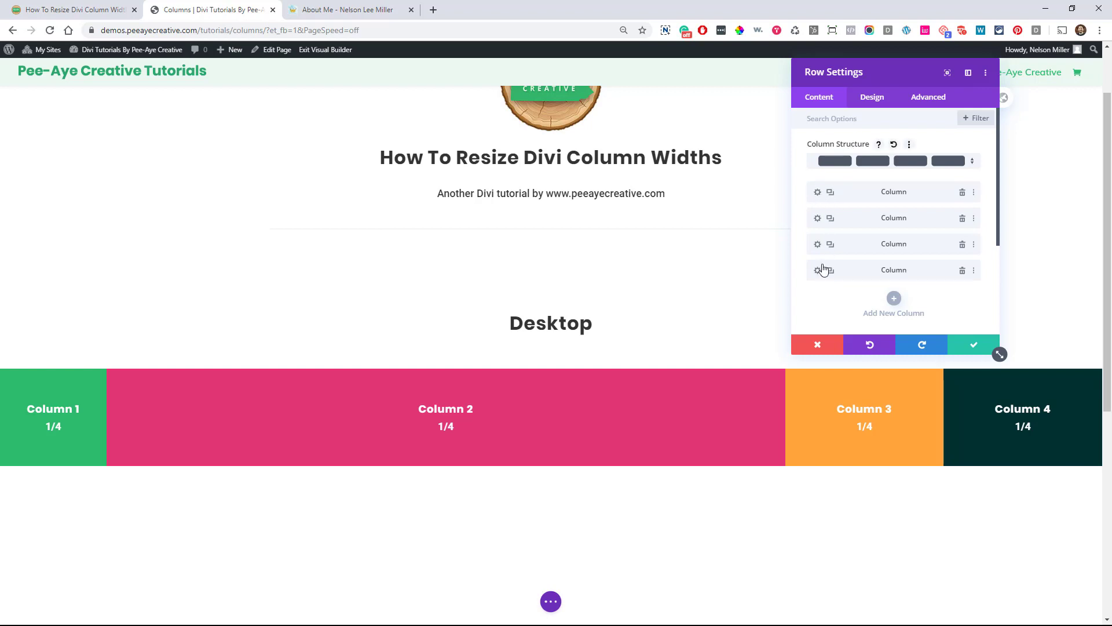
pyautogui.click(817, 192)
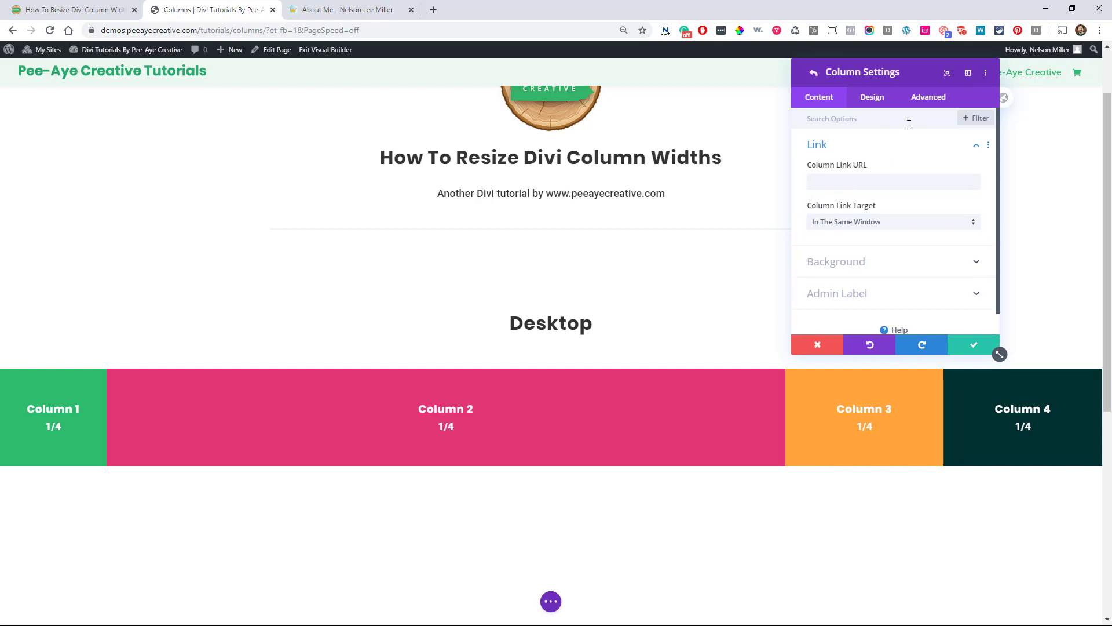
pyautogui.click(918, 101)
pyautogui.click(862, 175)
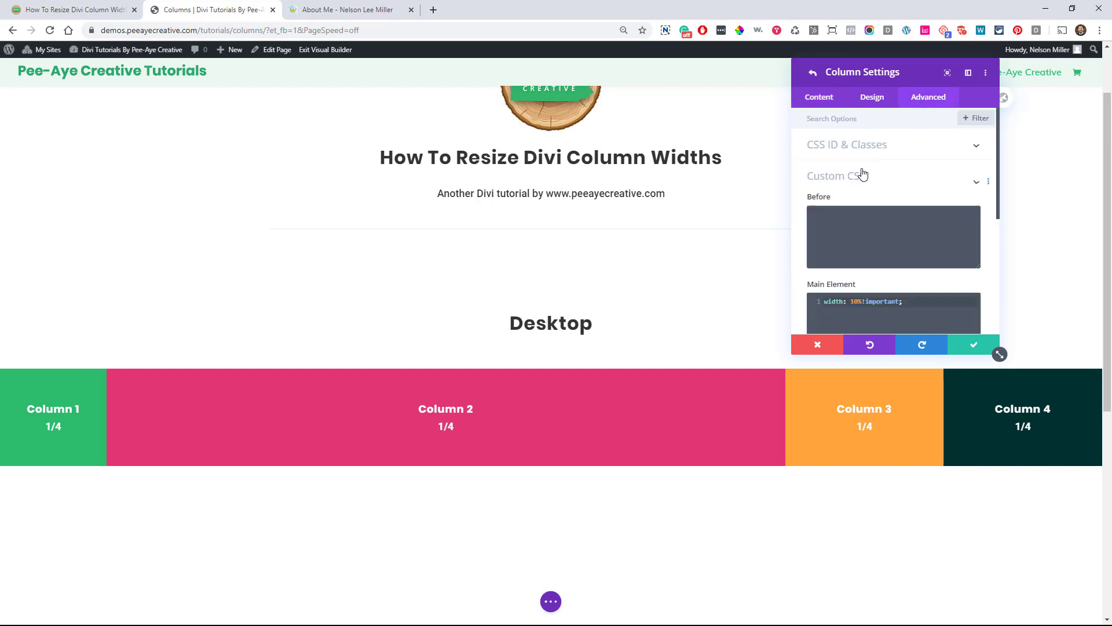